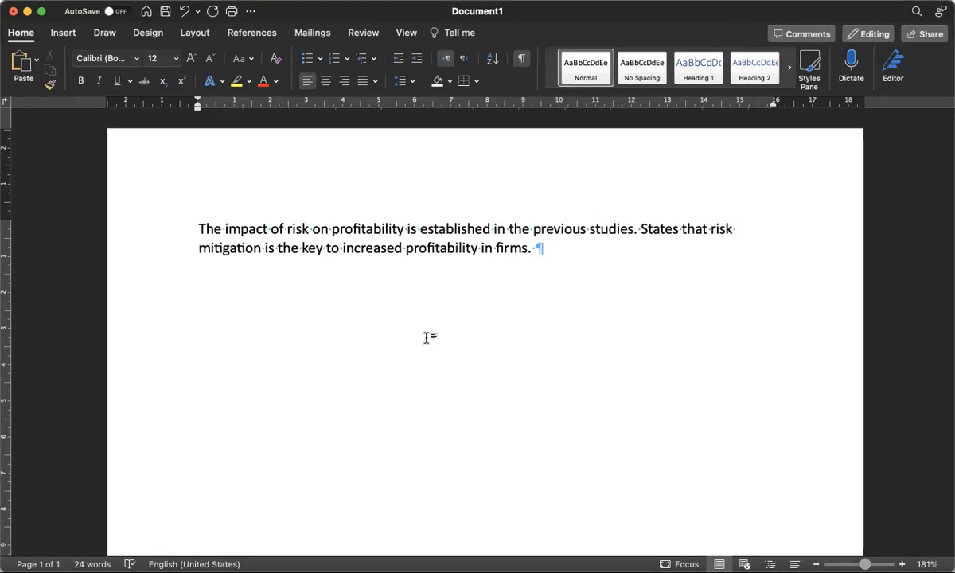
# Place the cursor after 'studies' in the first line and bring up the References citation tools
pyautogui.click(195, 223)
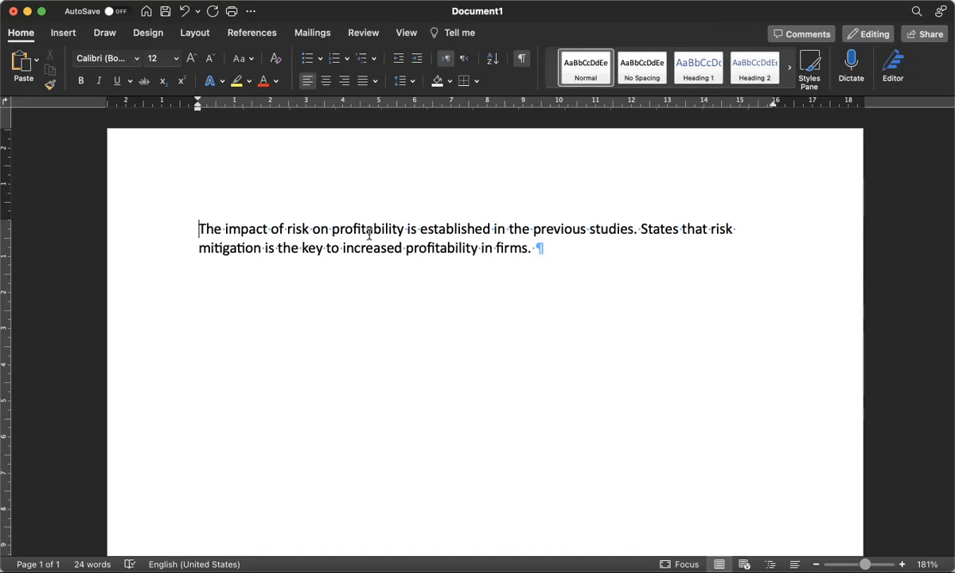
pyautogui.click(634, 229)
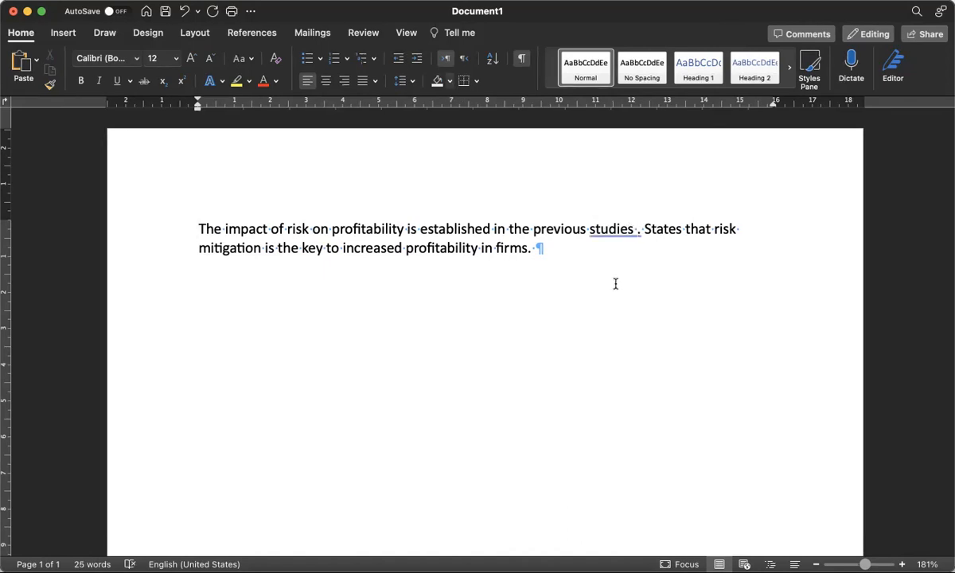
pyautogui.doubleClick(637, 229)
pyautogui.press('BackSpace')
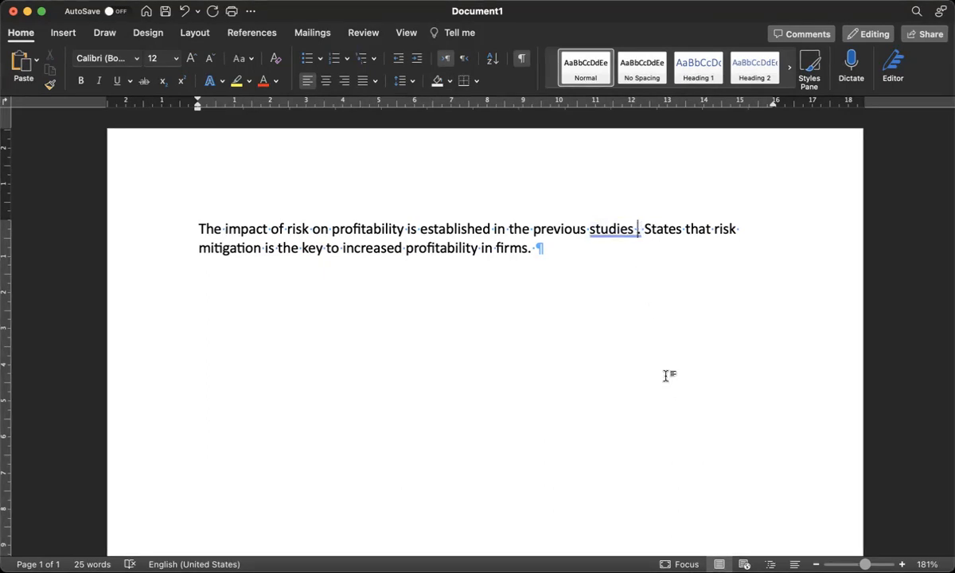
pyautogui.press('cmd+z')
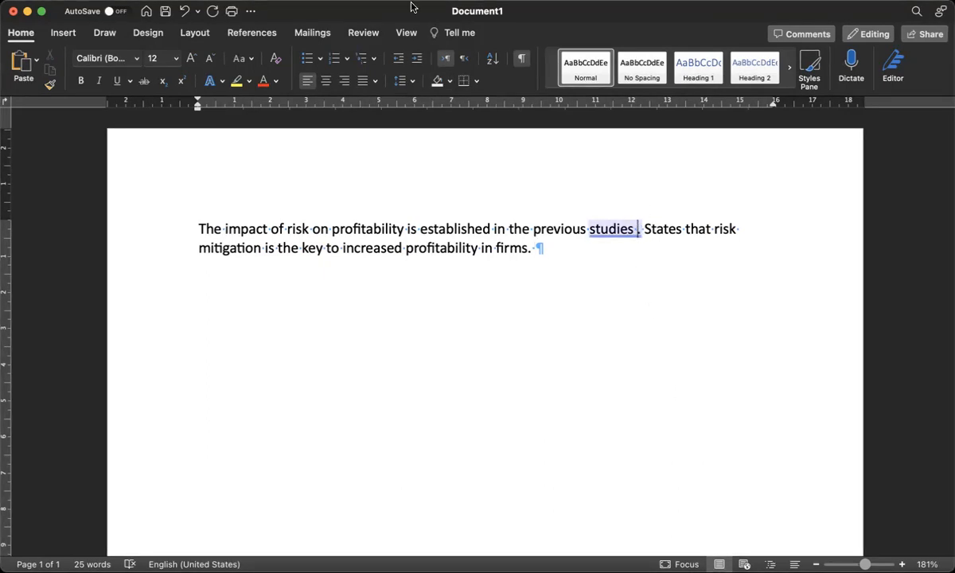
pyautogui.click(253, 33)
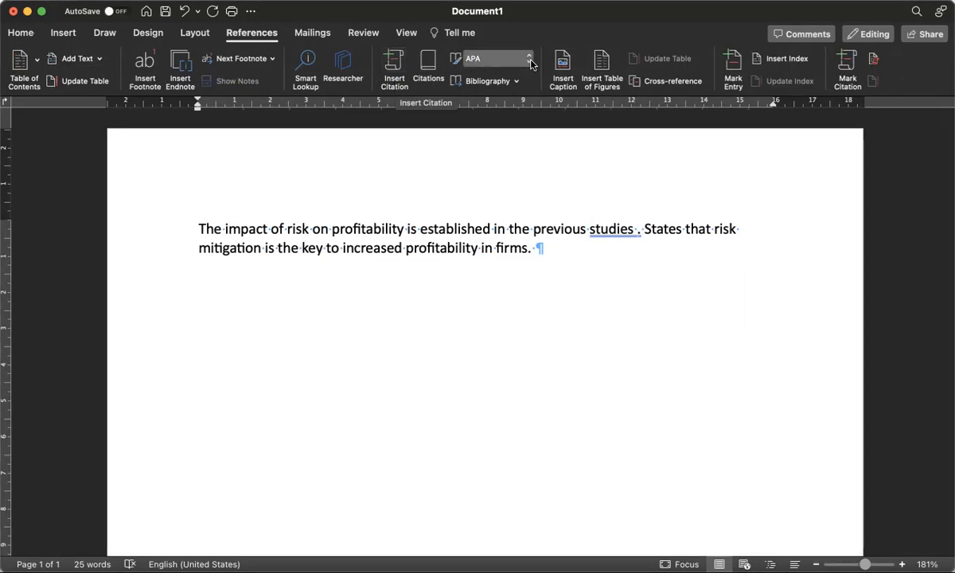
pyautogui.click(494, 58)
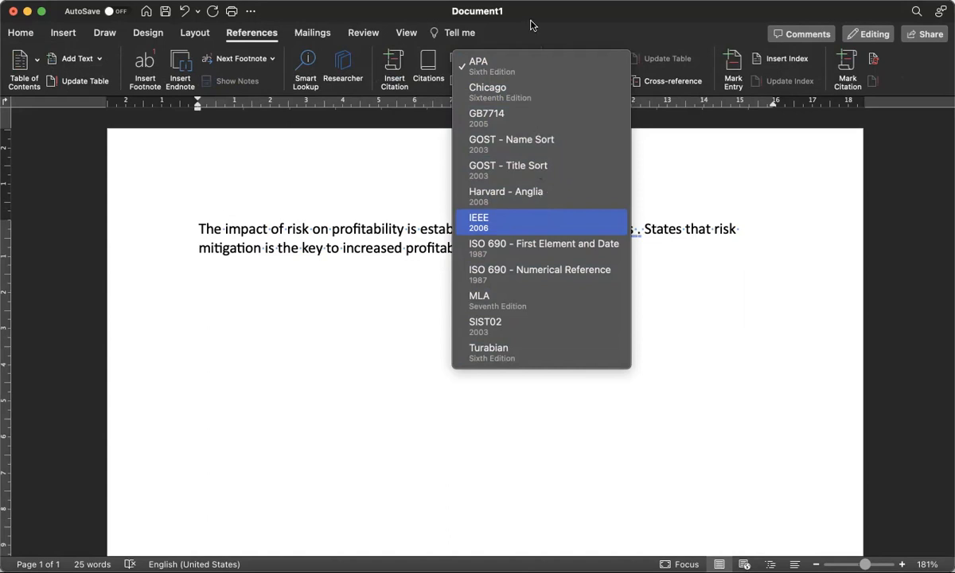
pyautogui.click(489, 74)
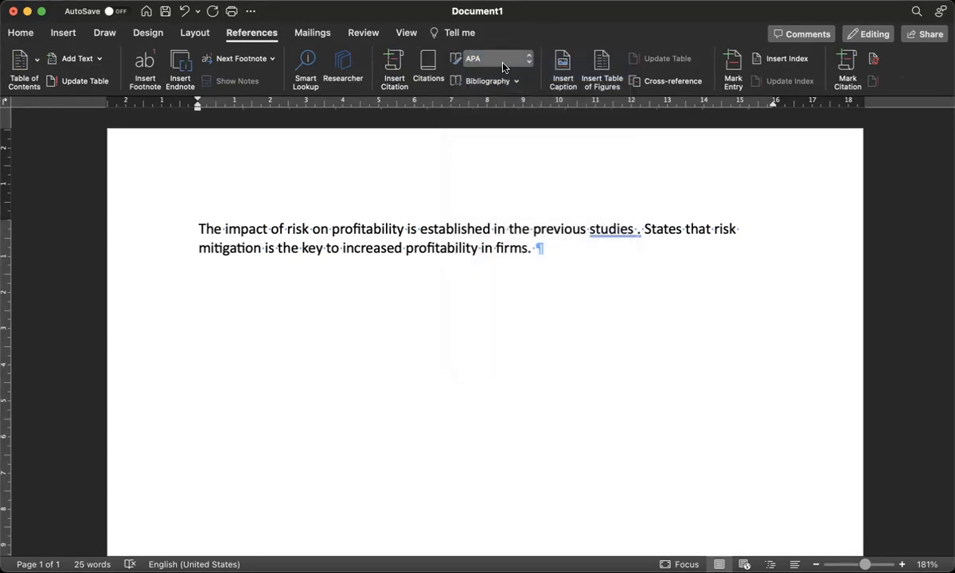
pyautogui.click(527, 60)
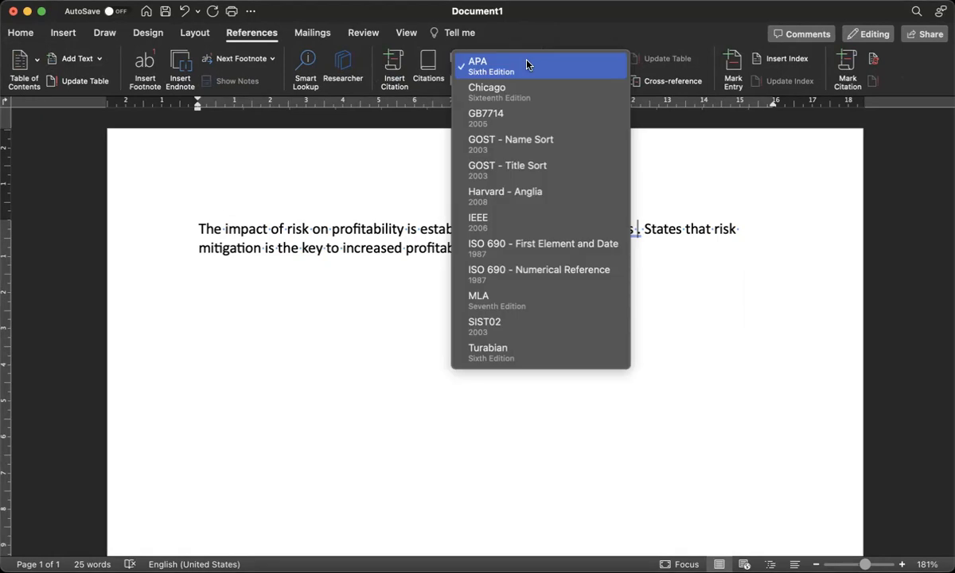
pyautogui.click(580, 34)
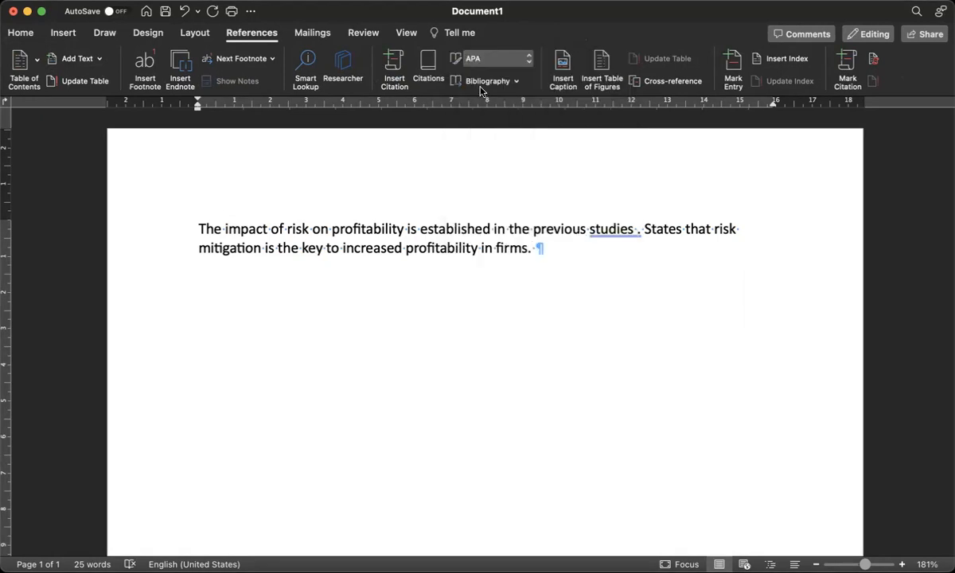
pyautogui.click(516, 82)
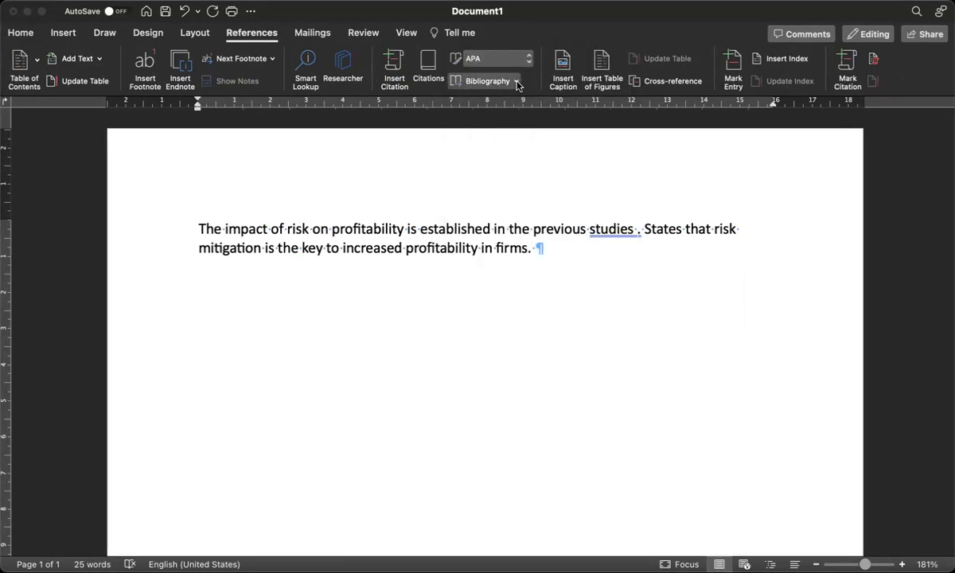
pyautogui.click(550, 11)
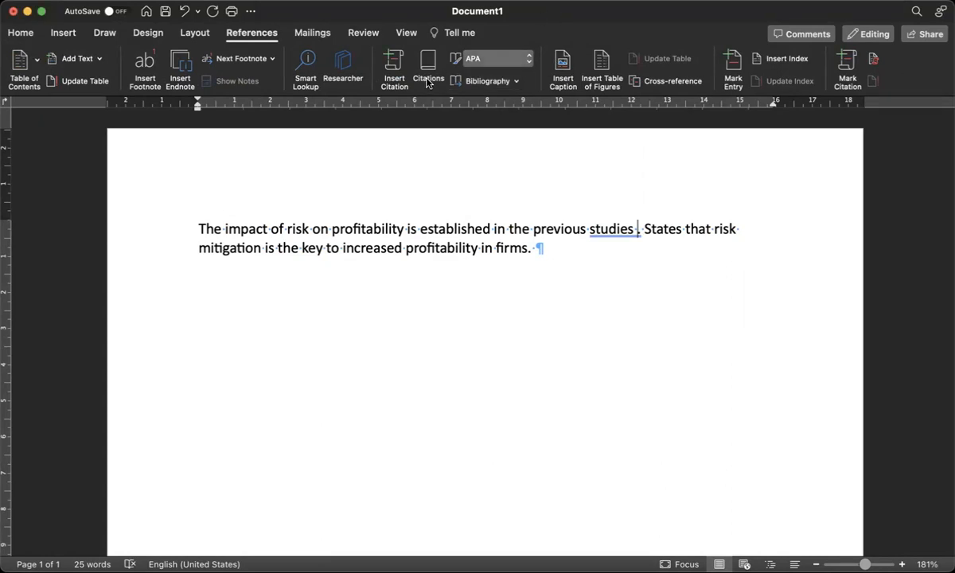
pyautogui.click(390, 64)
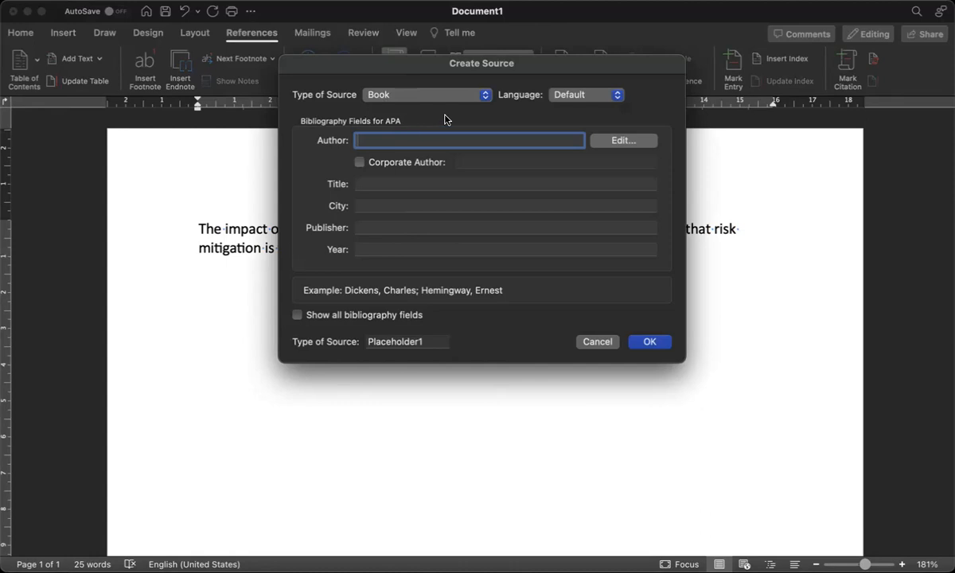
# Choose Article in a journal as the new citation source's type
pyautogui.click(487, 97)
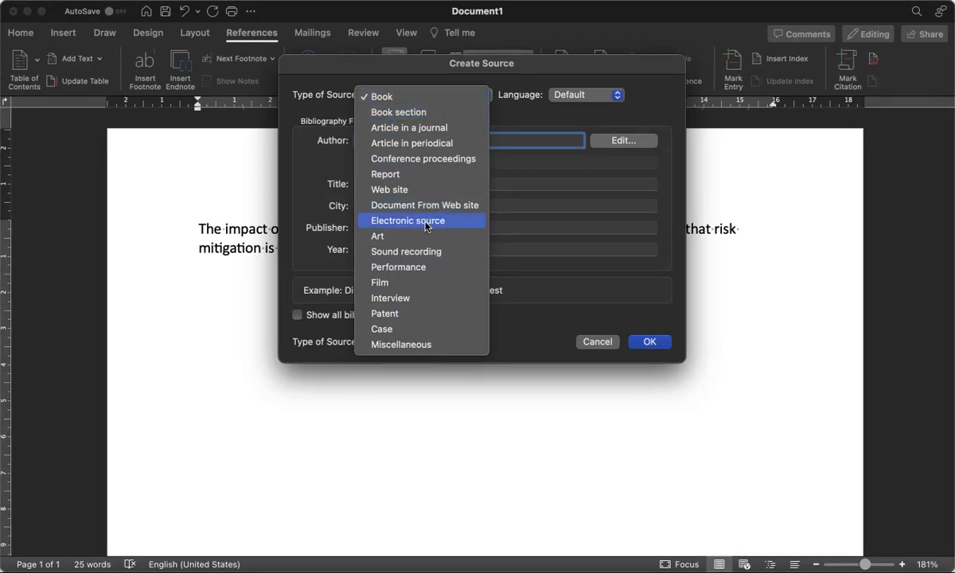
pyautogui.click(407, 132)
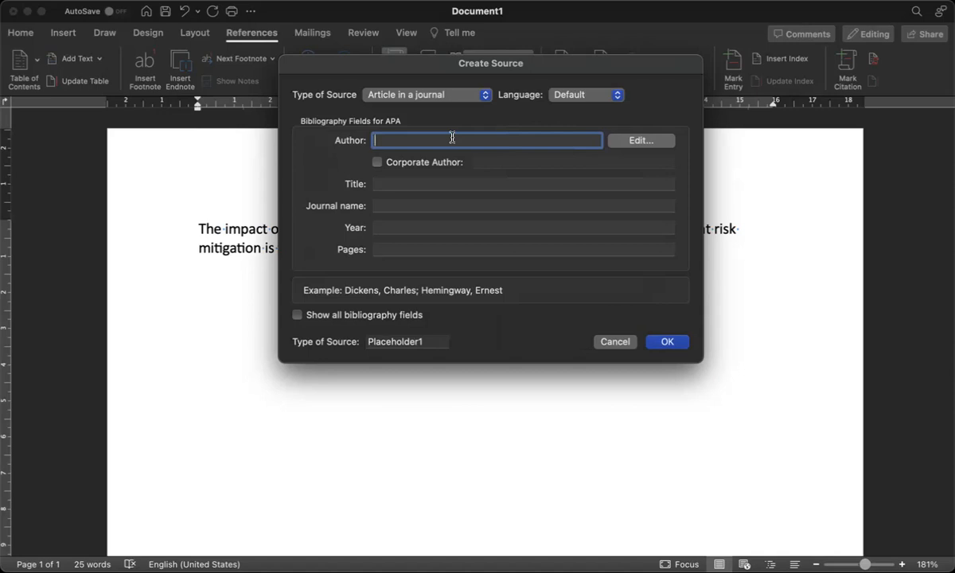
# Add both journal authors' surnames and first names in the Author editor and confirm them
pyautogui.click(629, 146)
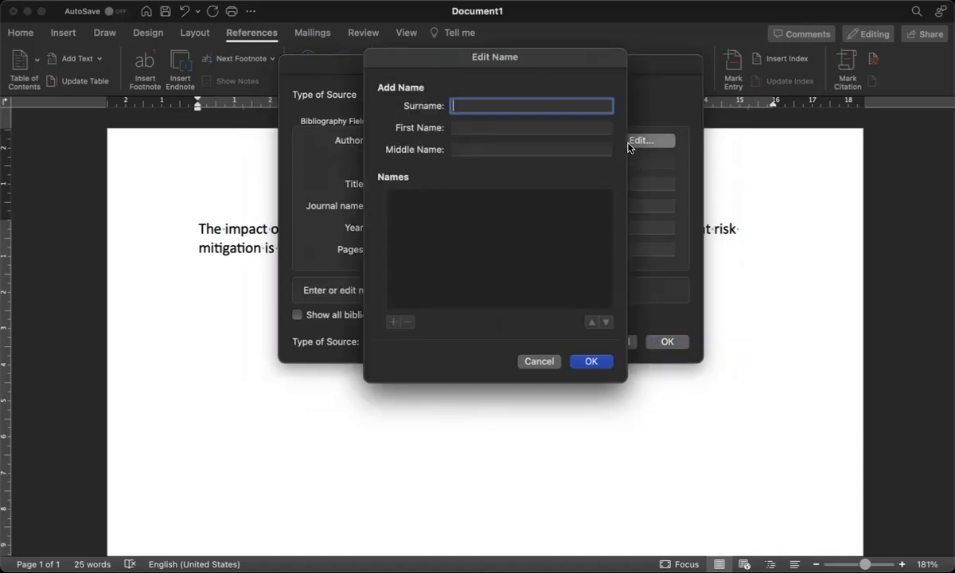
pyautogui.click(466, 127)
pyautogui.click(475, 105)
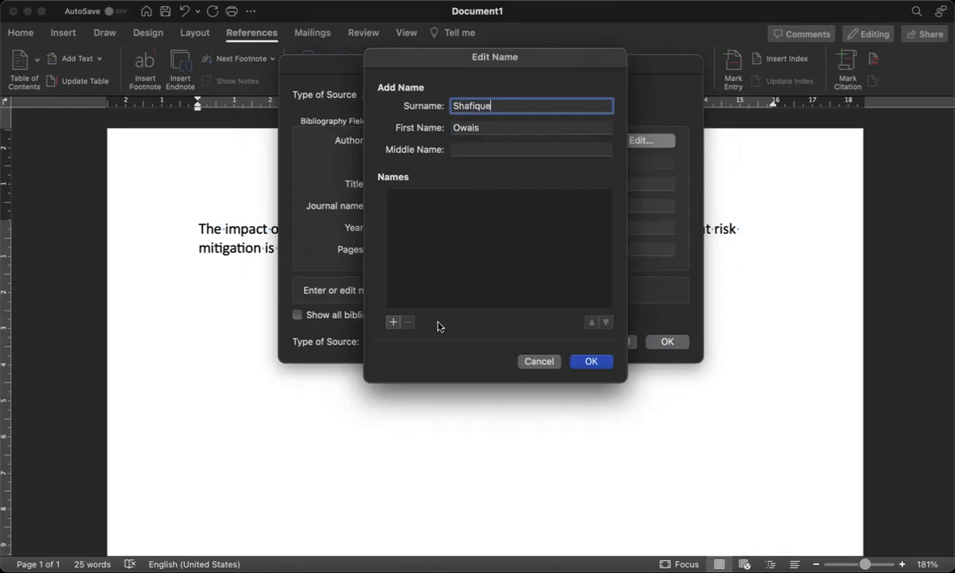
pyautogui.click(393, 322)
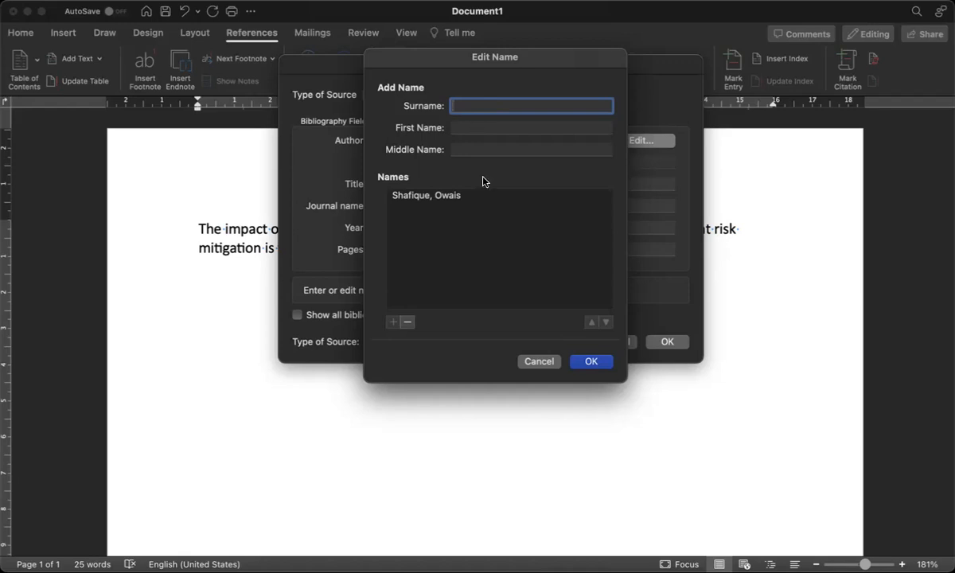
pyautogui.click(479, 125)
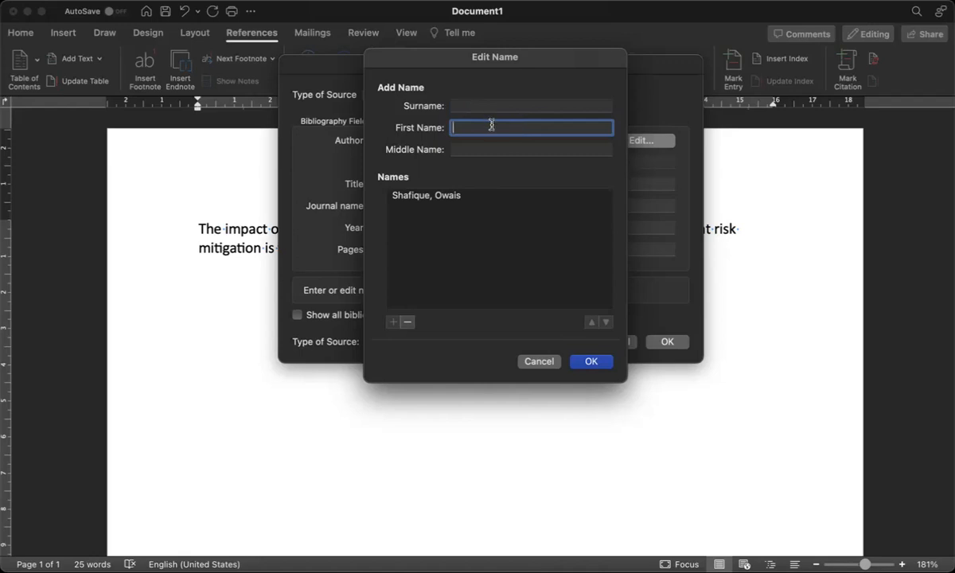
pyautogui.click(464, 106)
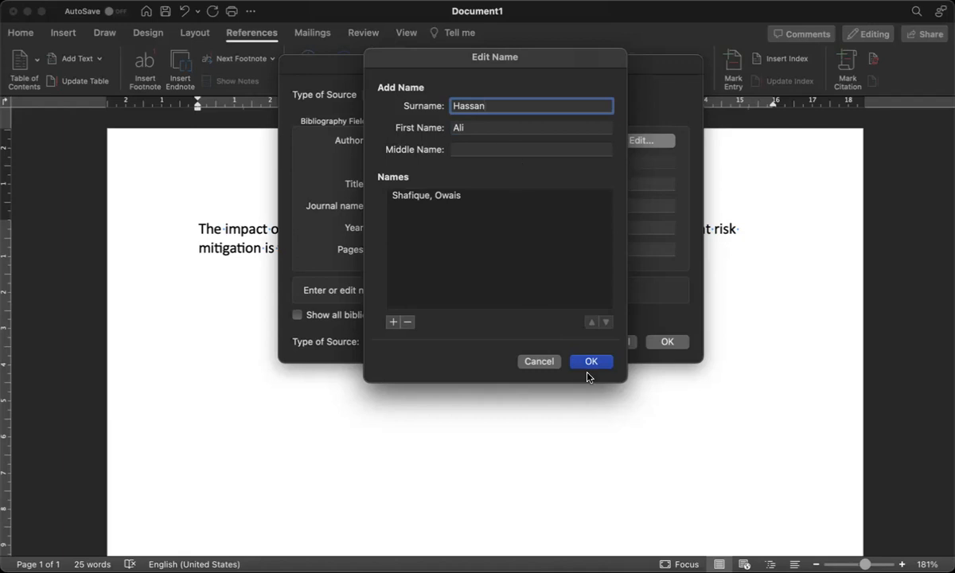
pyautogui.click(393, 322)
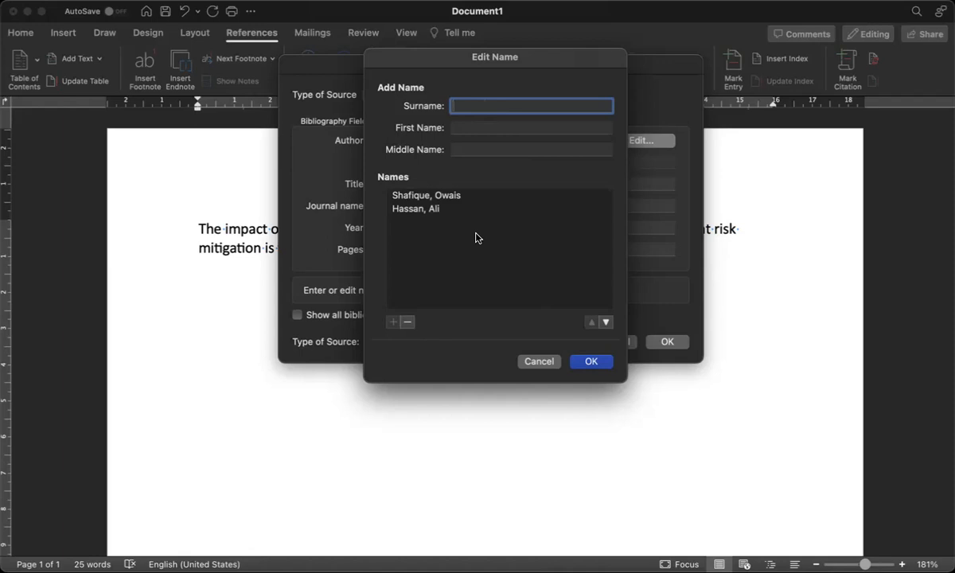
pyautogui.click(585, 365)
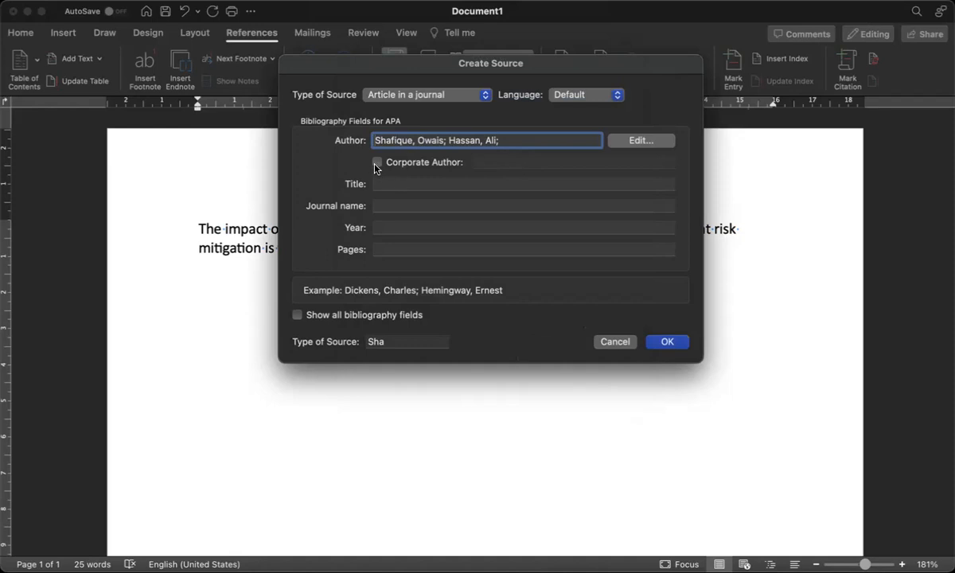
# Fill in title 'Risk Management in Emerging Economies', journal 'The Journal of Risk Finance', year 2023, pages 1-10
pyautogui.click(383, 184)
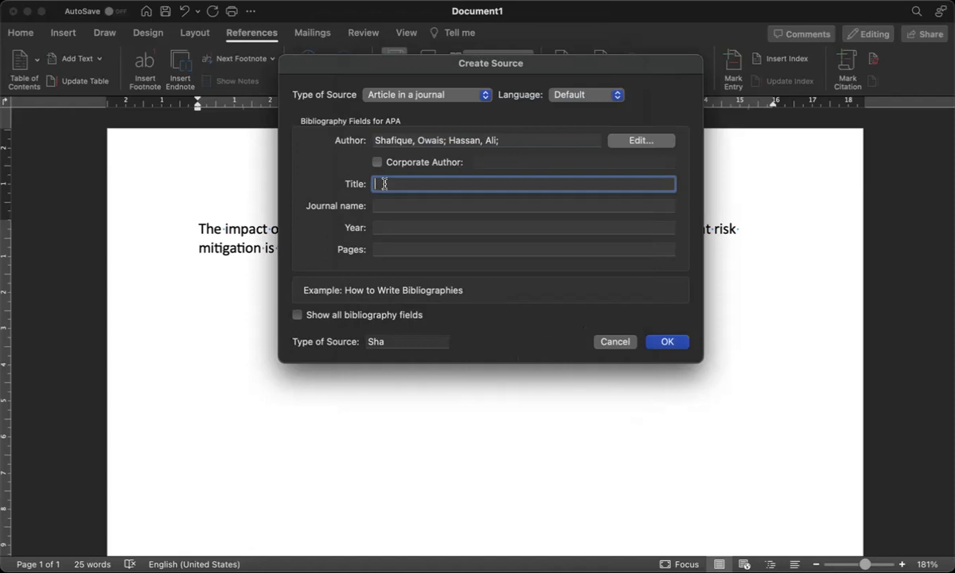
pyautogui.write('Risk Management in Emerging Econ')
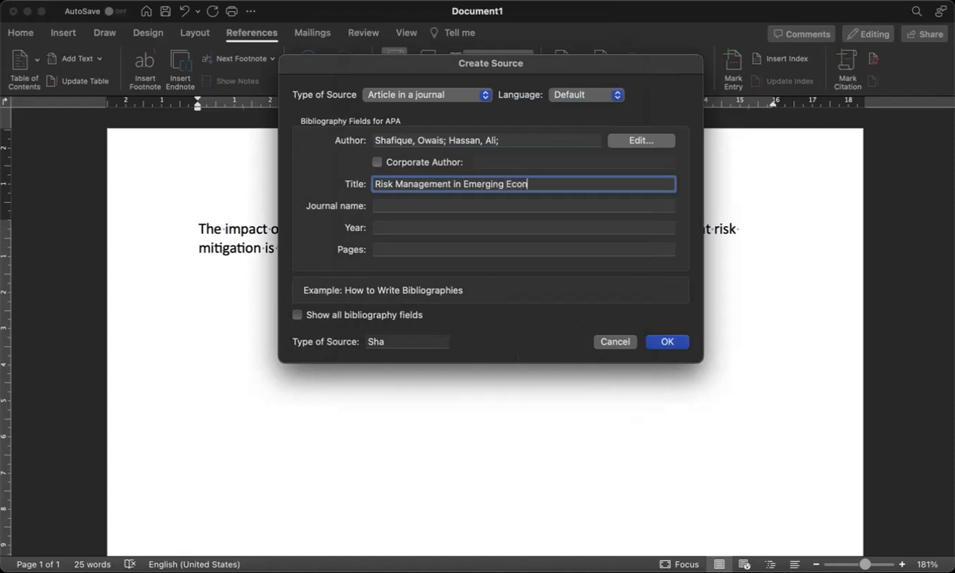
pyautogui.write('omies')
pyautogui.click(410, 203)
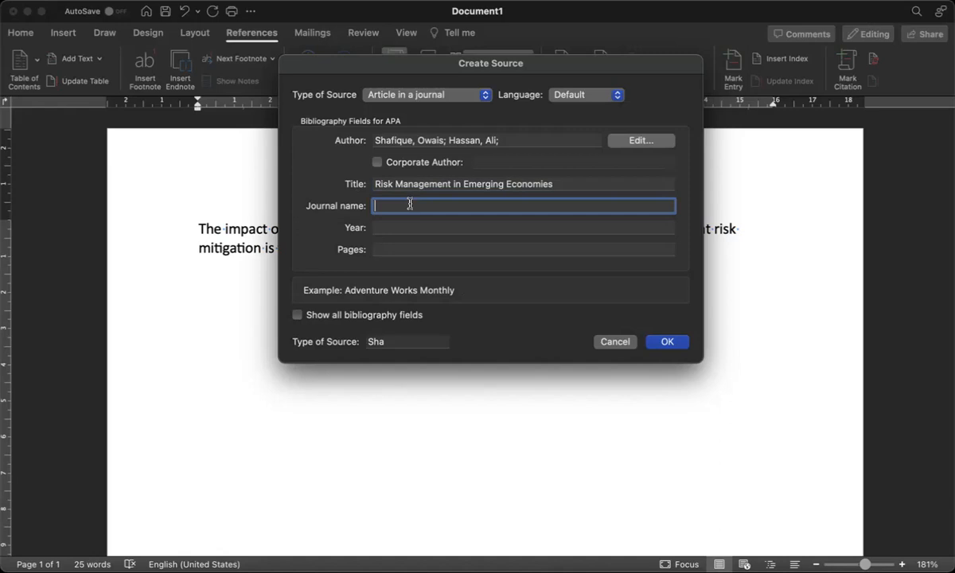
pyautogui.write('The Journal of Risk Finance')
pyautogui.click(390, 227)
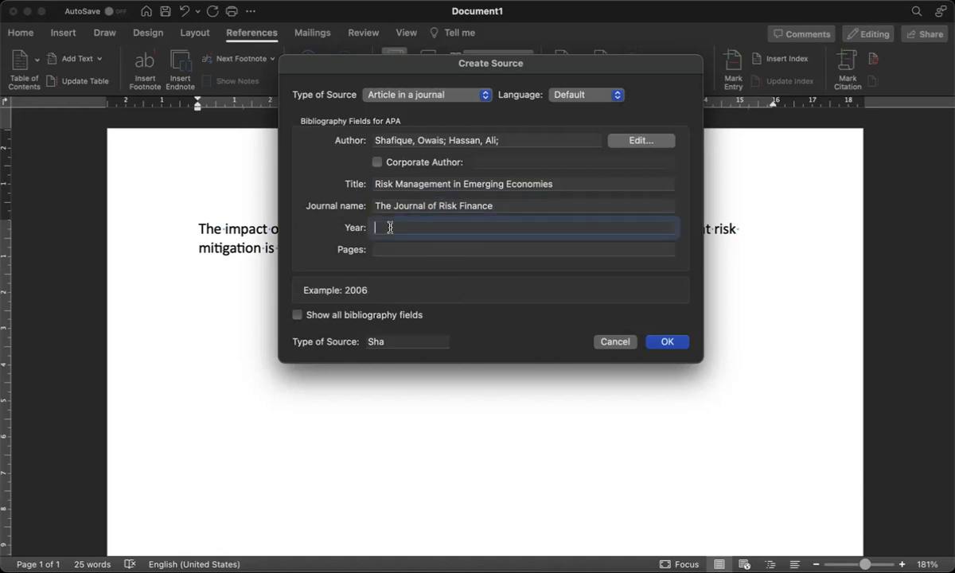
pyautogui.write('2023')
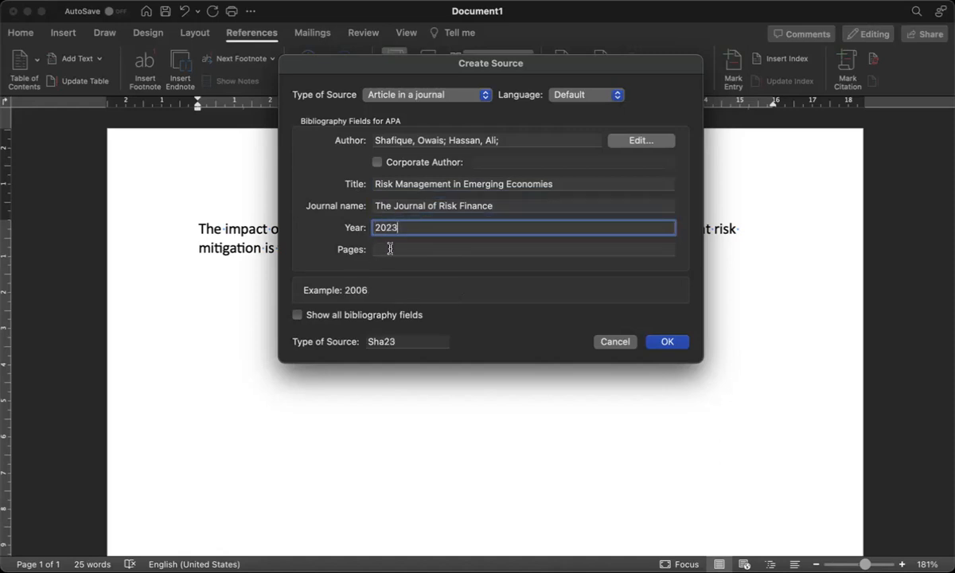
pyautogui.click(390, 249)
pyautogui.write('1-10')
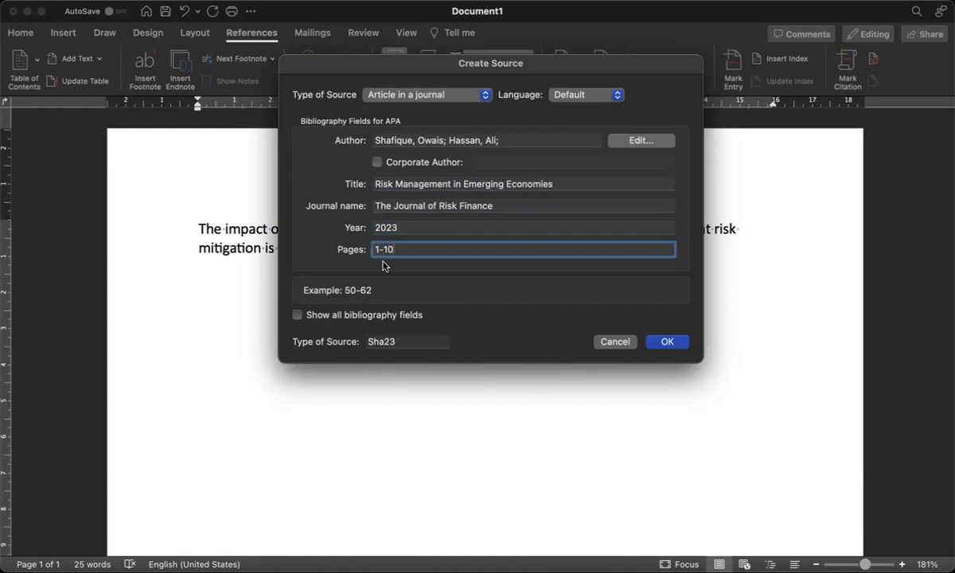
# Show all bibliography fields and add publisher Emerald, volume 10 and issue 1
pyautogui.click(298, 315)
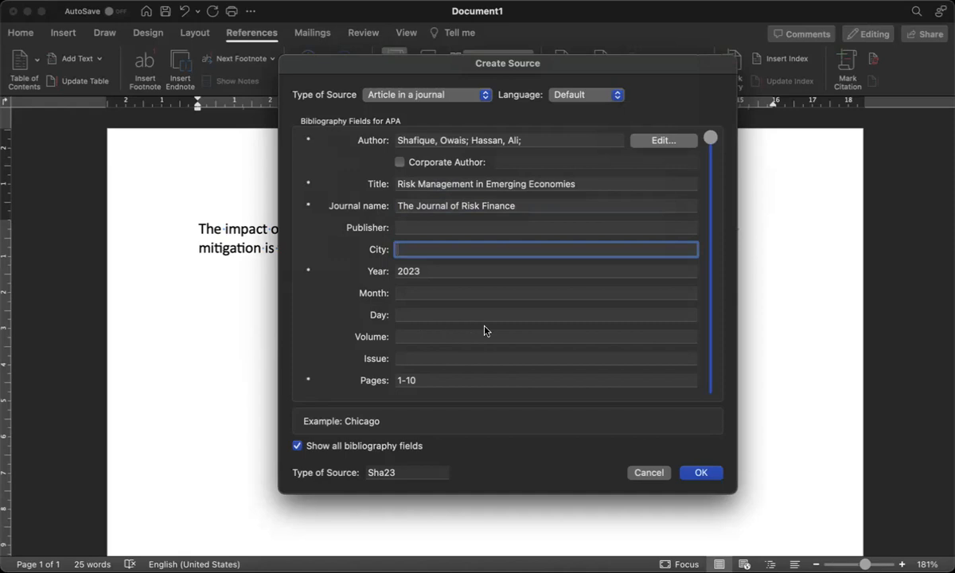
pyautogui.click(417, 227)
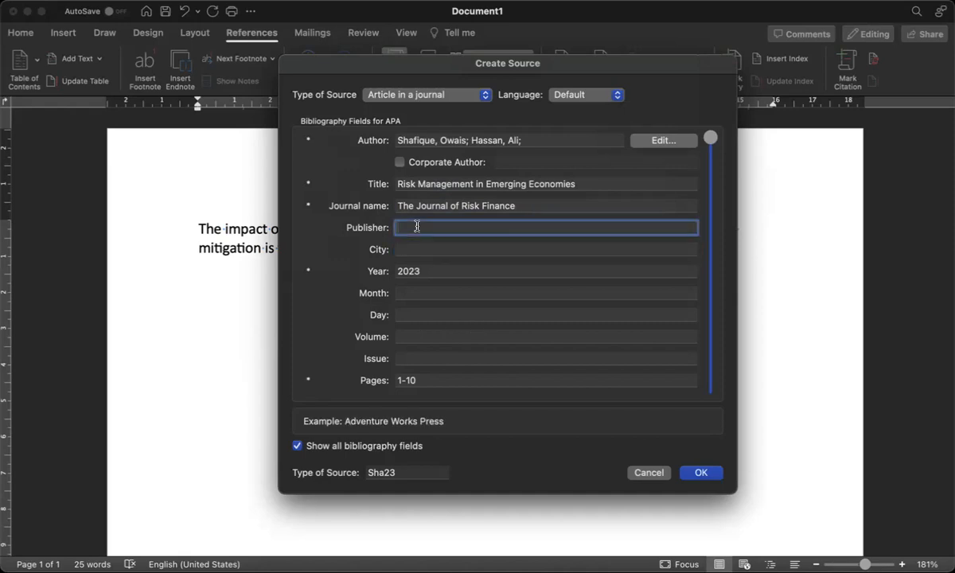
pyautogui.write('Emerald')
pyautogui.click(439, 250)
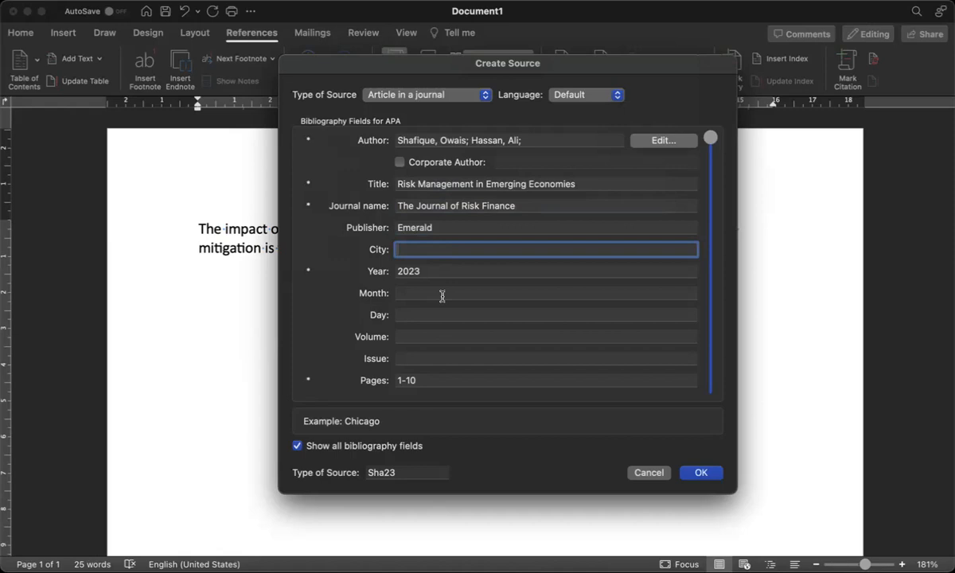
pyautogui.click(415, 333)
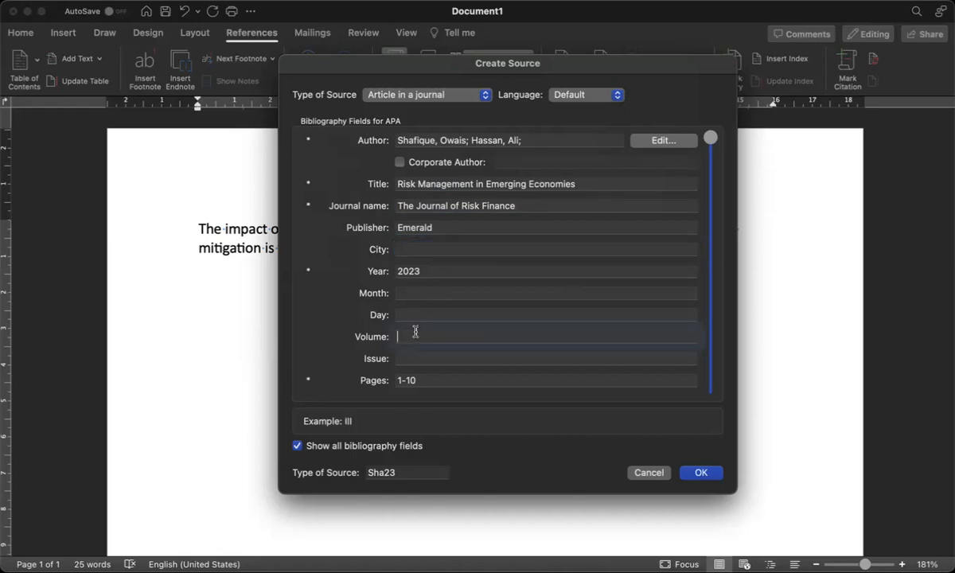
pyautogui.write('10')
pyautogui.click(428, 357)
pyautogui.write('1')
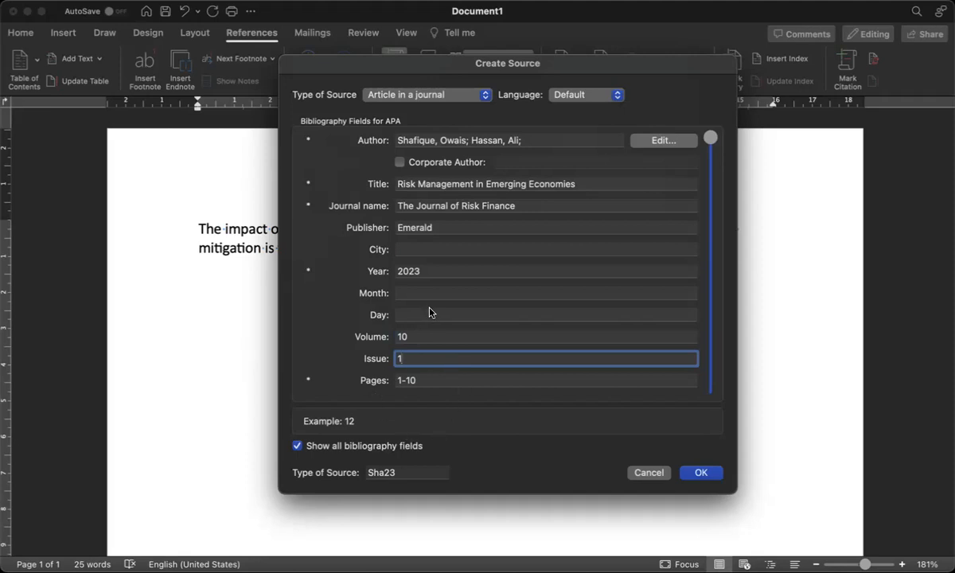
pyautogui.moveTo(711, 177); pyautogui.dragTo(713, 385)
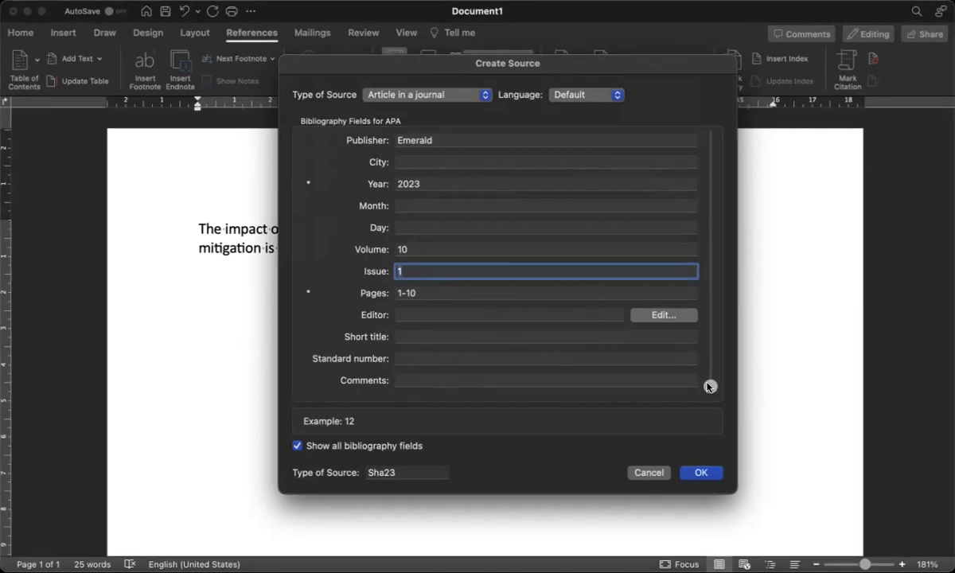
pyautogui.moveTo(704, 390); pyautogui.dragTo(714, 120)
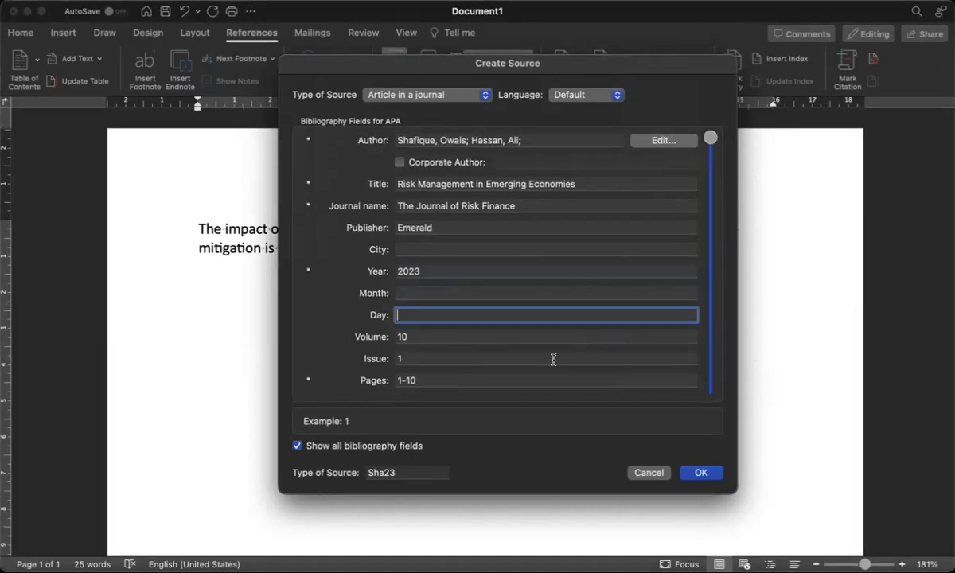
# Insert the 2023 journal citation after 'previous studies' and end the sentence with a period
pyautogui.click(699, 472)
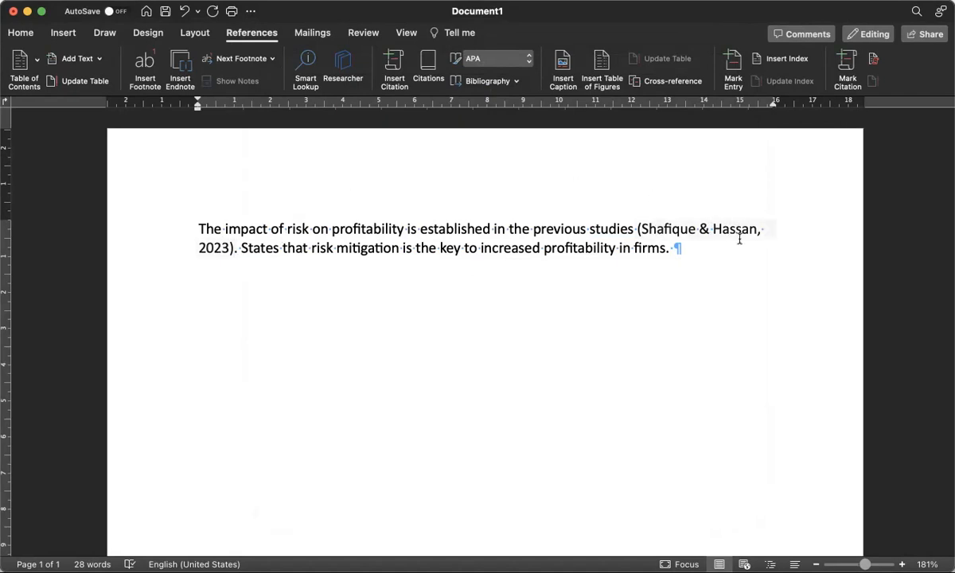
pyautogui.click(236, 248)
pyautogui.write('.')
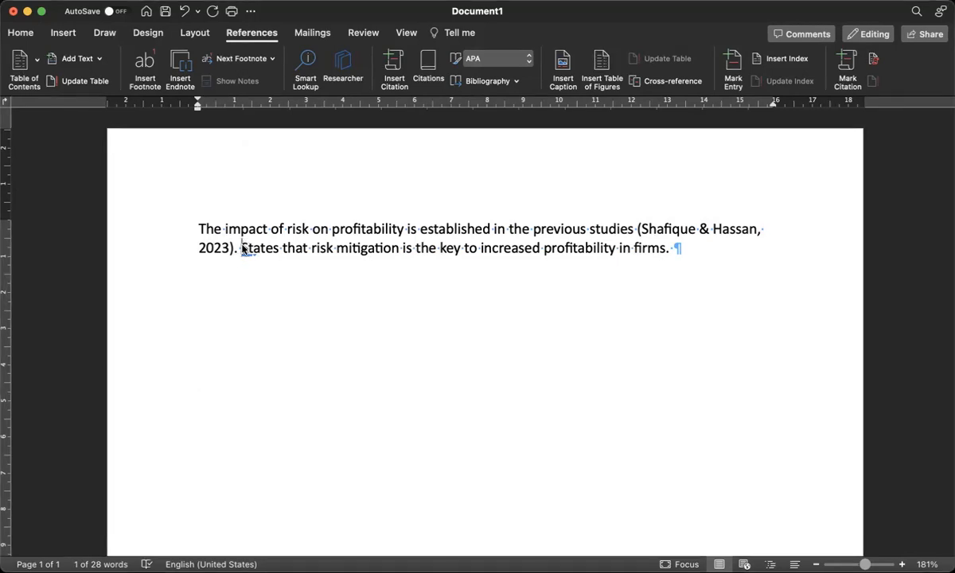
pyautogui.click(244, 249)
pyautogui.click(265, 275)
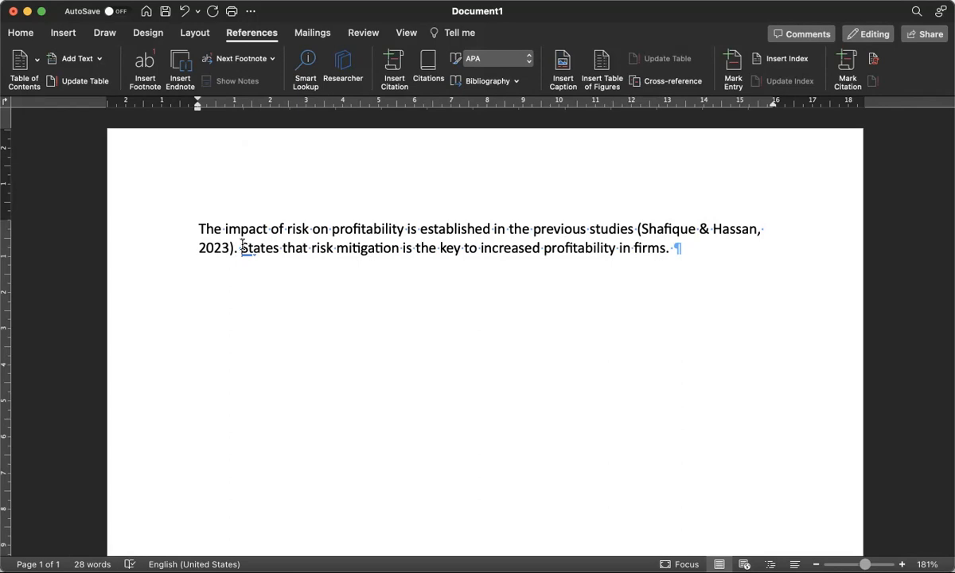
# Start a new Book source and add its first author's surname and first name
pyautogui.click(394, 68)
pyautogui.click(435, 99)
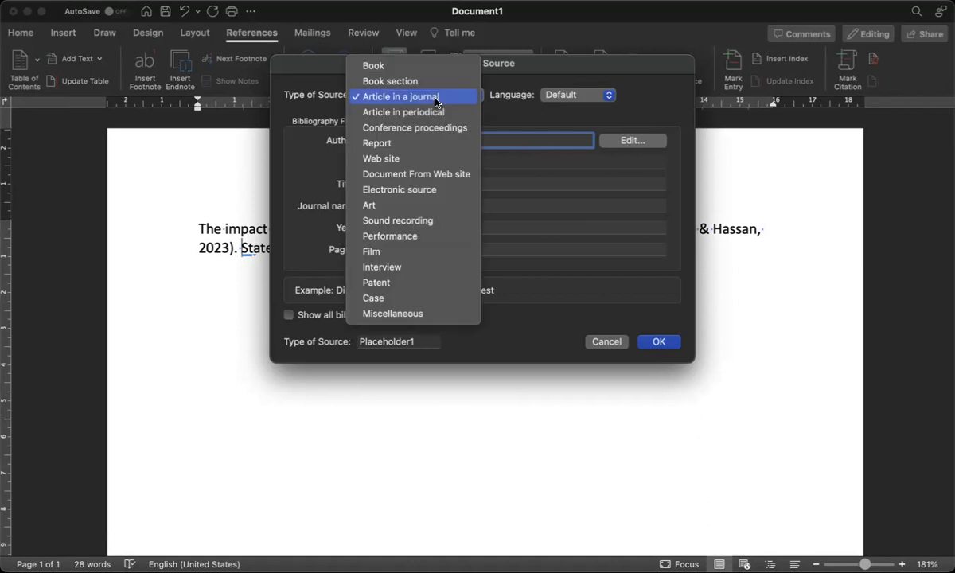
pyautogui.click(401, 67)
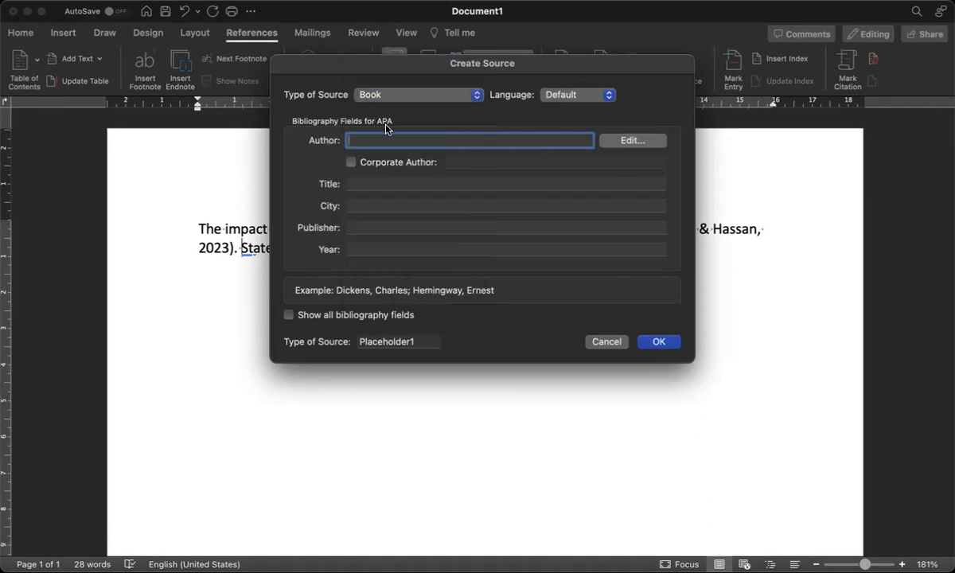
pyautogui.click(635, 142)
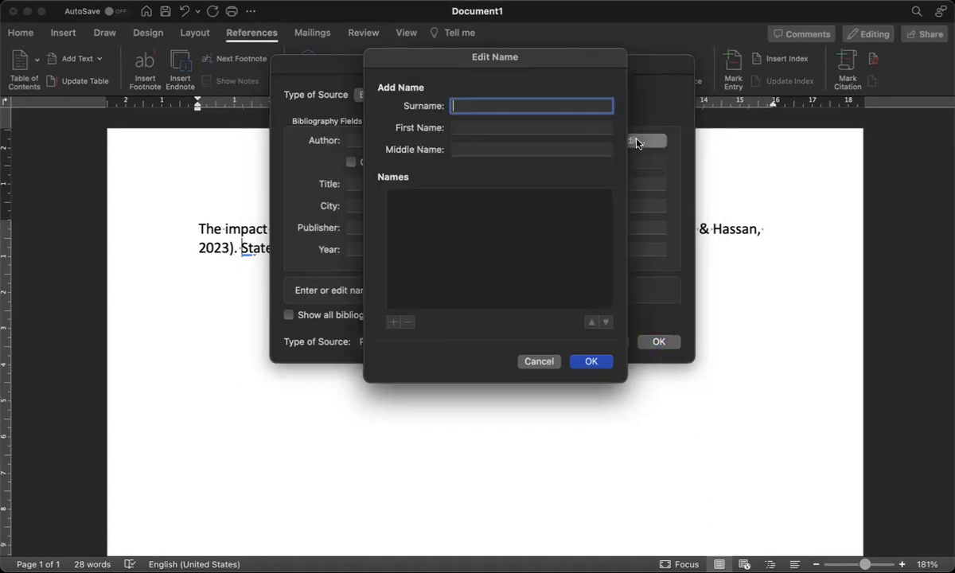
pyautogui.click(473, 129)
pyautogui.click(471, 105)
pyautogui.click(478, 126)
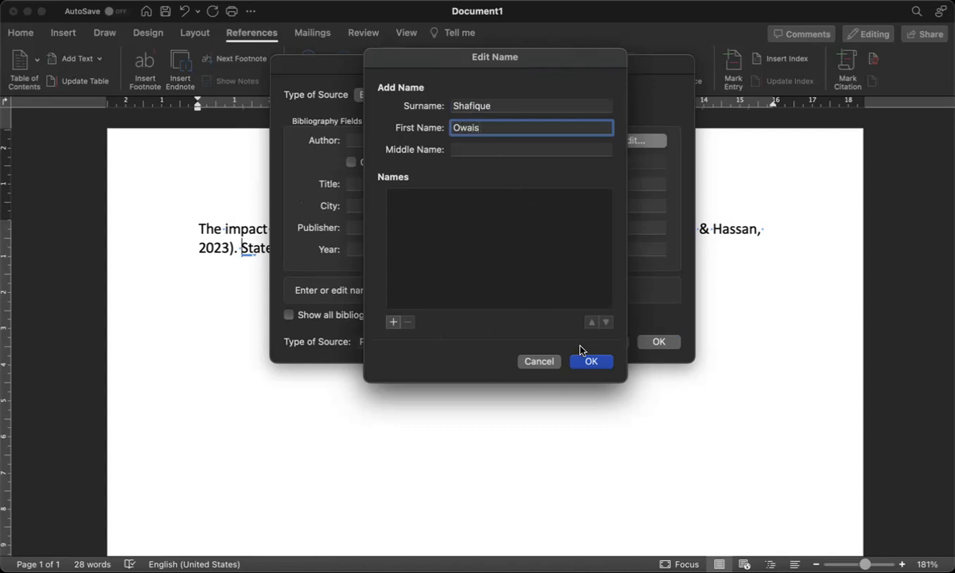
pyautogui.click(393, 321)
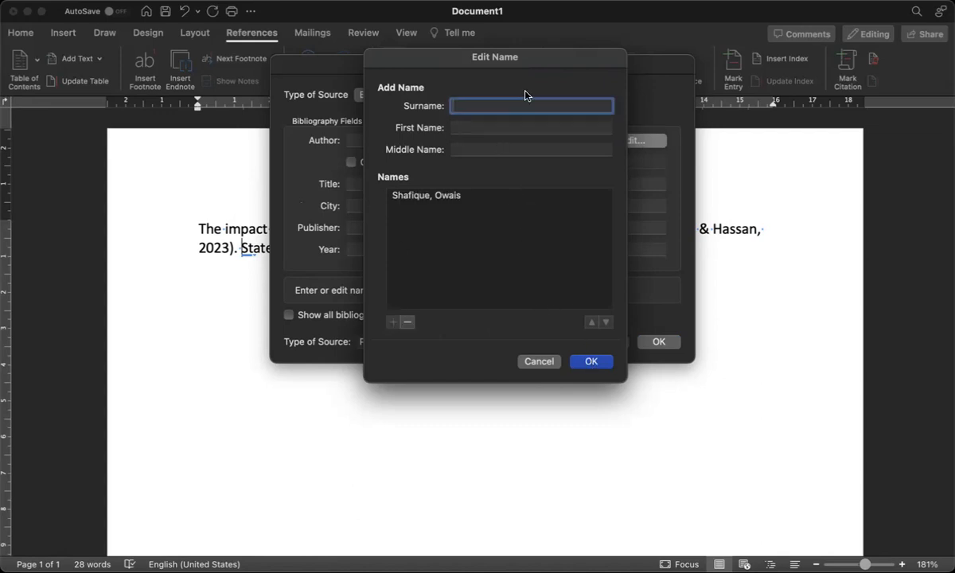
# Add the book's second author, fixing the mistyped surname, and confirm the author list
pyautogui.click(475, 106)
pyautogui.click(471, 128)
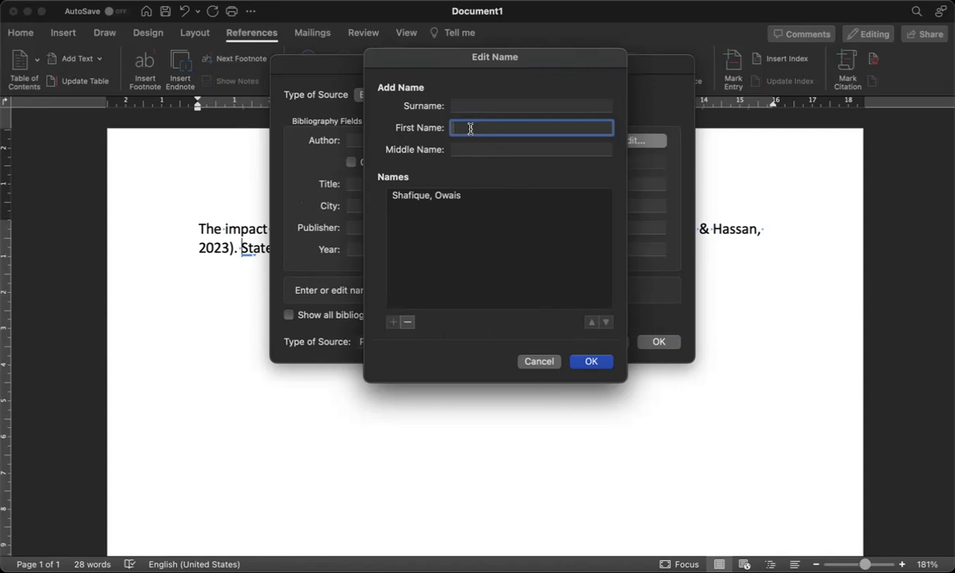
pyautogui.click(486, 103)
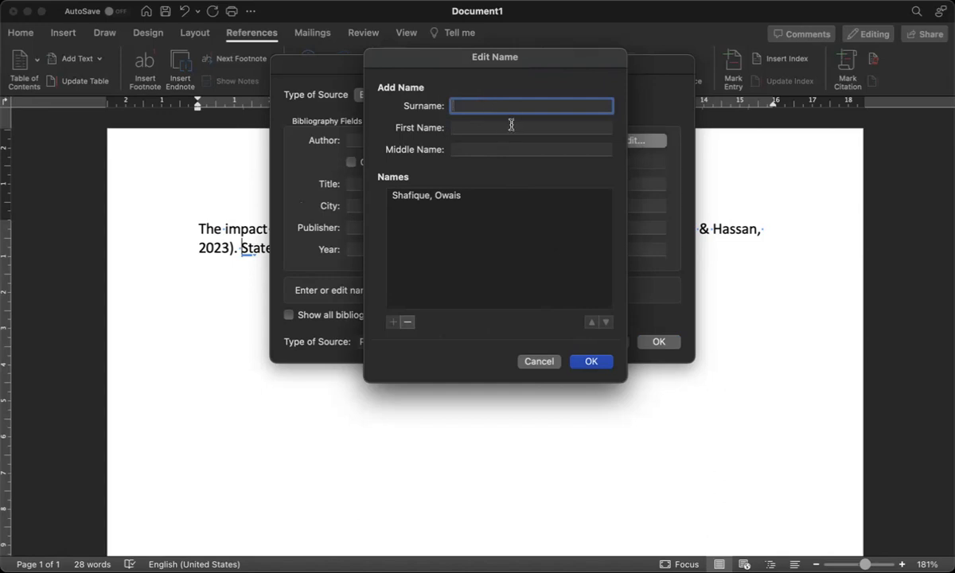
pyautogui.click(491, 126)
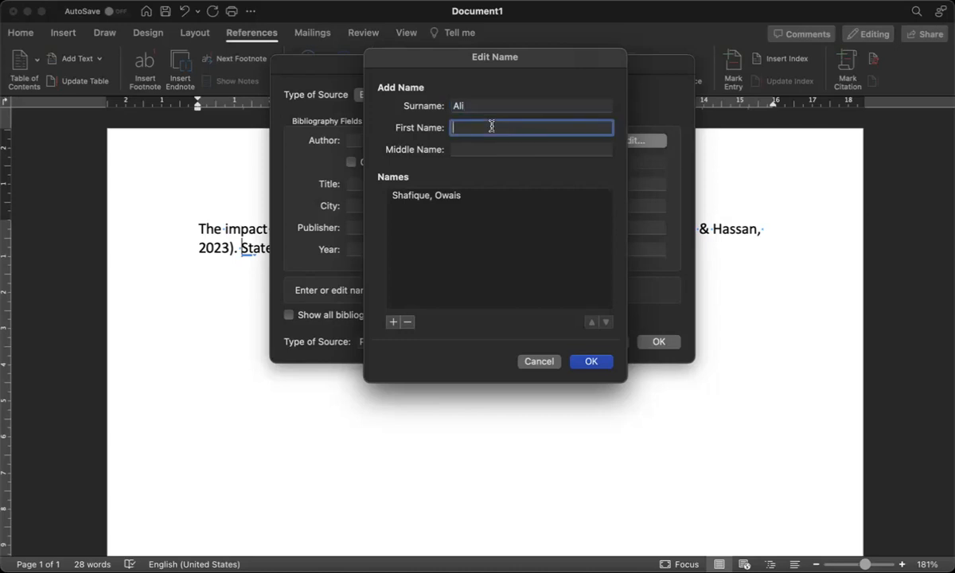
pyautogui.click(392, 321)
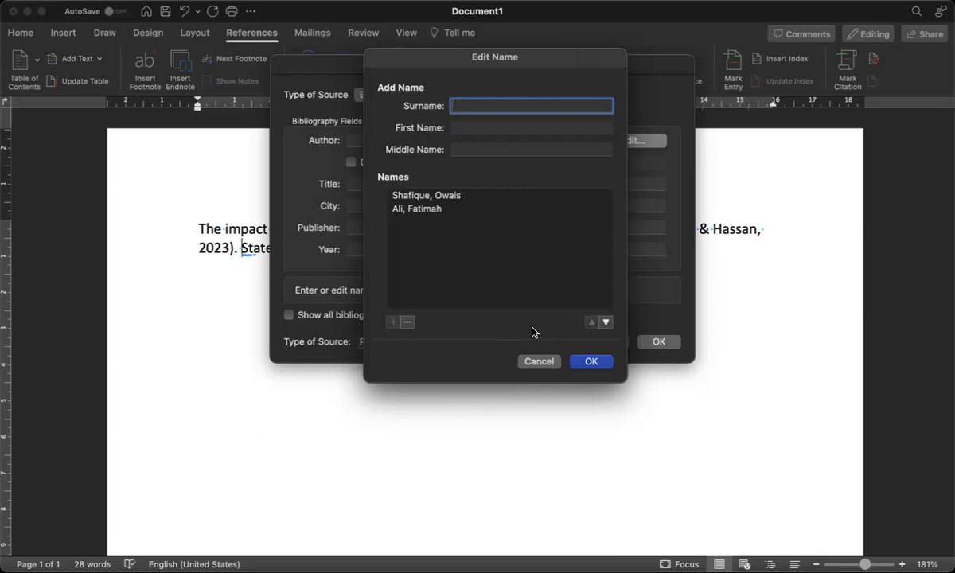
pyautogui.click(592, 362)
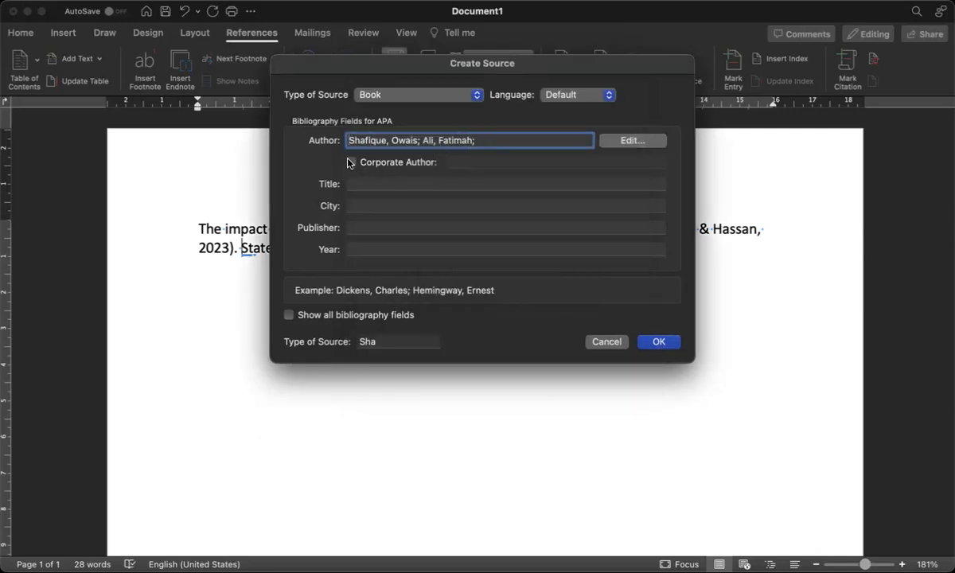
# Enter title 'Risk Management', city Bahawalpur and publisher 'The Islamia University of Bahawalpur'
pyautogui.click(362, 184)
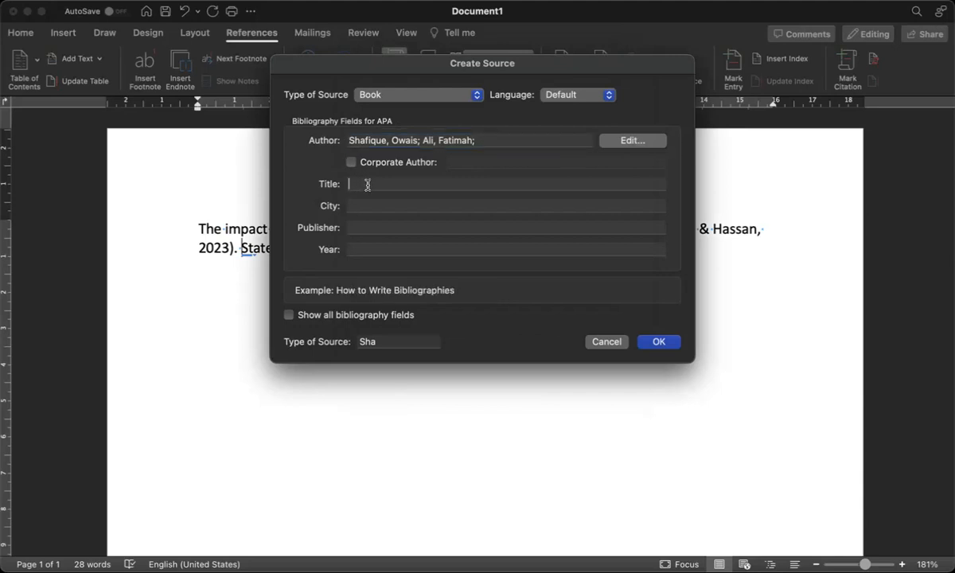
pyautogui.write('Ri')
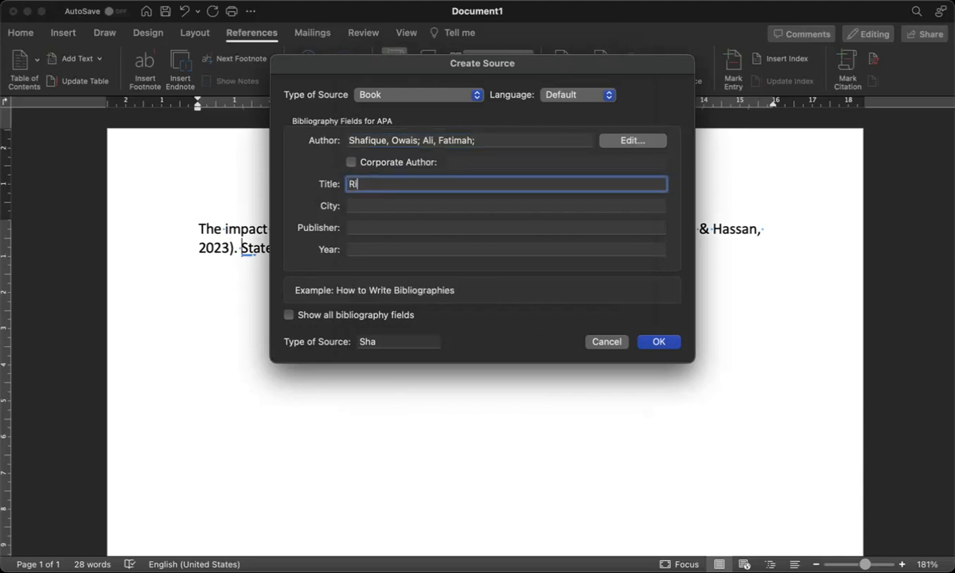
pyautogui.write('sk Management')
pyautogui.click(366, 206)
pyautogui.write('Bahawalpur')
pyautogui.click(381, 227)
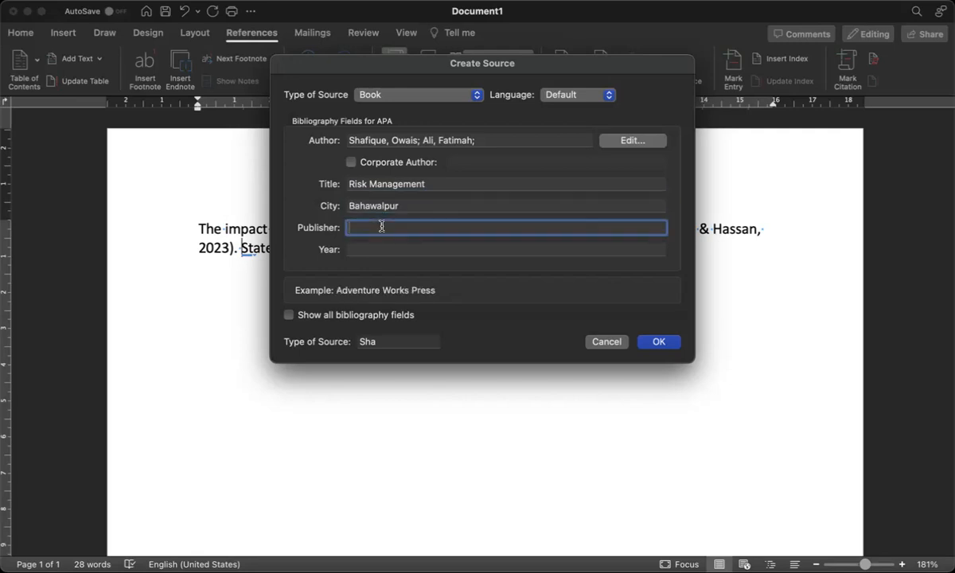
pyautogui.write('The Islamaia')
pyautogui.press('BackSpace')
pyautogui.press('BackSpace')
pyautogui.press('BackSpace')
pyautogui.press('BackSpace')
pyautogui.write('ia University of Bahawalpur')
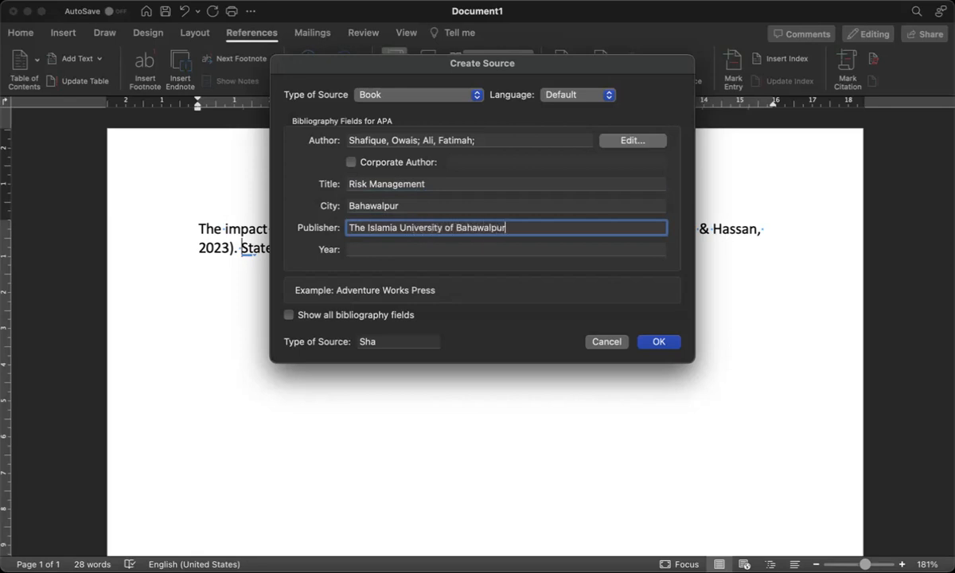
# Set the publication year to 2022 and show all bibliography fields
pyautogui.click(389, 249)
pyautogui.write('2022')
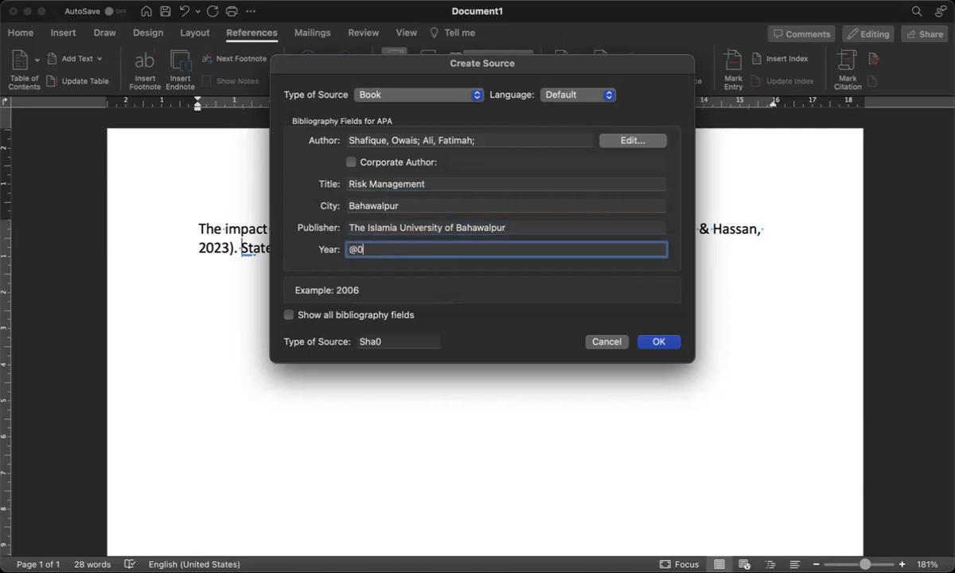
pyautogui.click(357, 248)
pyautogui.press('BackSpace')
pyautogui.write('2022')
pyautogui.click(289, 315)
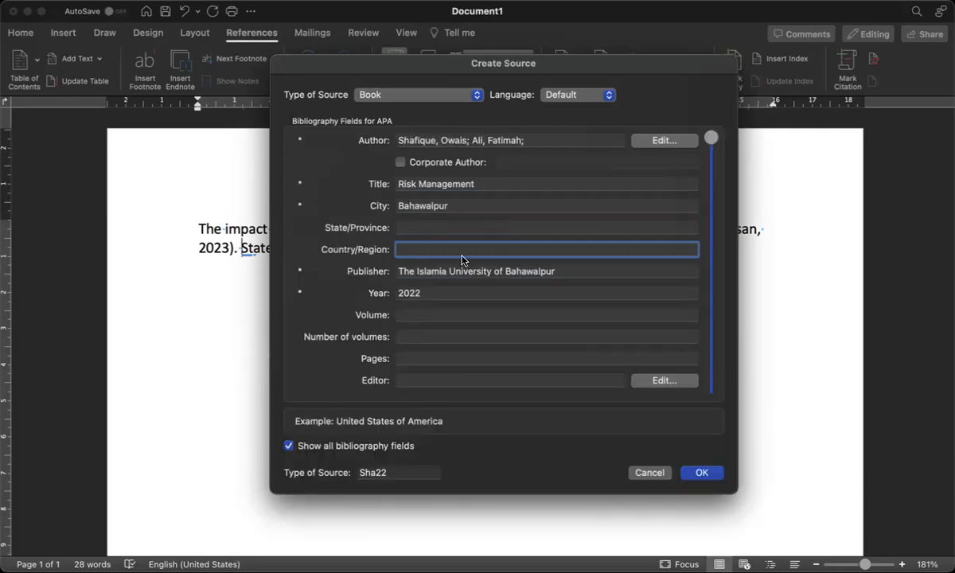
# Set State/Province to Punjab and Country/Region to Pakistan
pyautogui.click(440, 227)
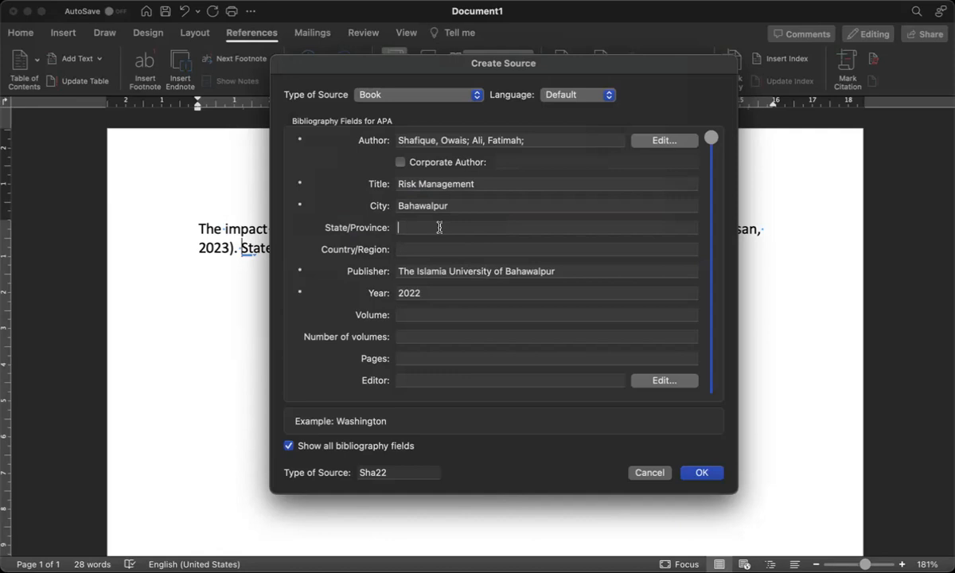
pyautogui.write('Punjab')
pyautogui.click(450, 249)
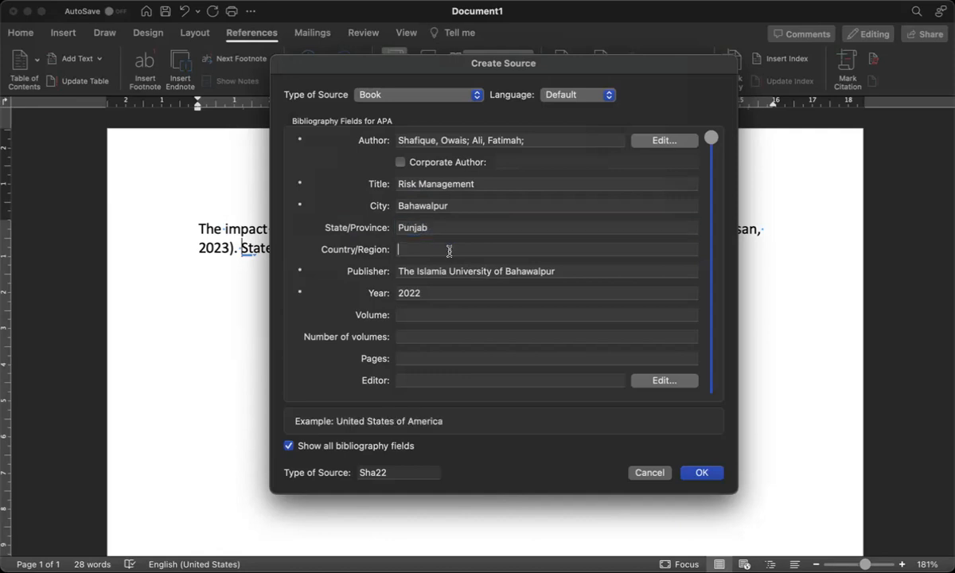
pyautogui.write('Paki')
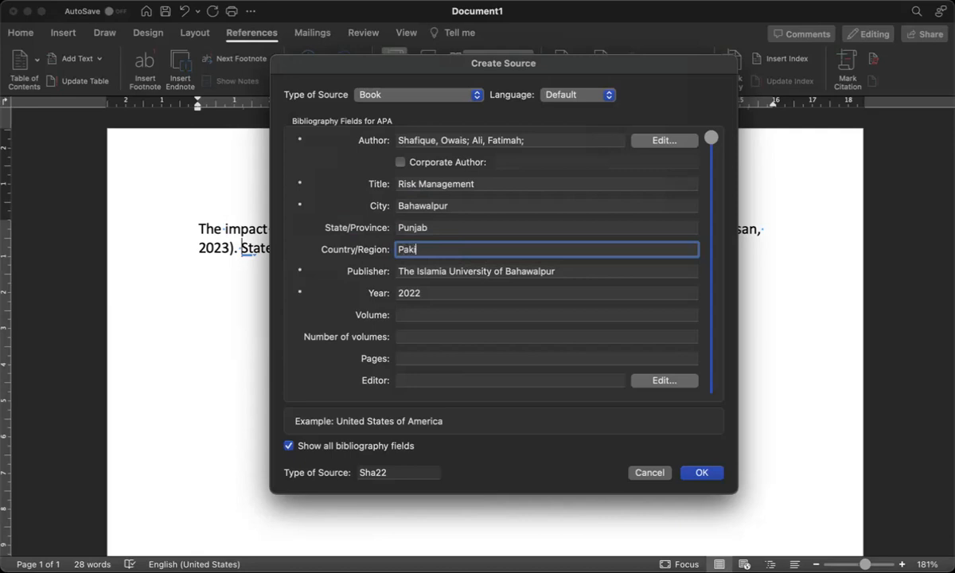
pyautogui.write('stan')
# Review the remaining book fields and insert the 2022 Risk Management citation
pyautogui.click(411, 314)
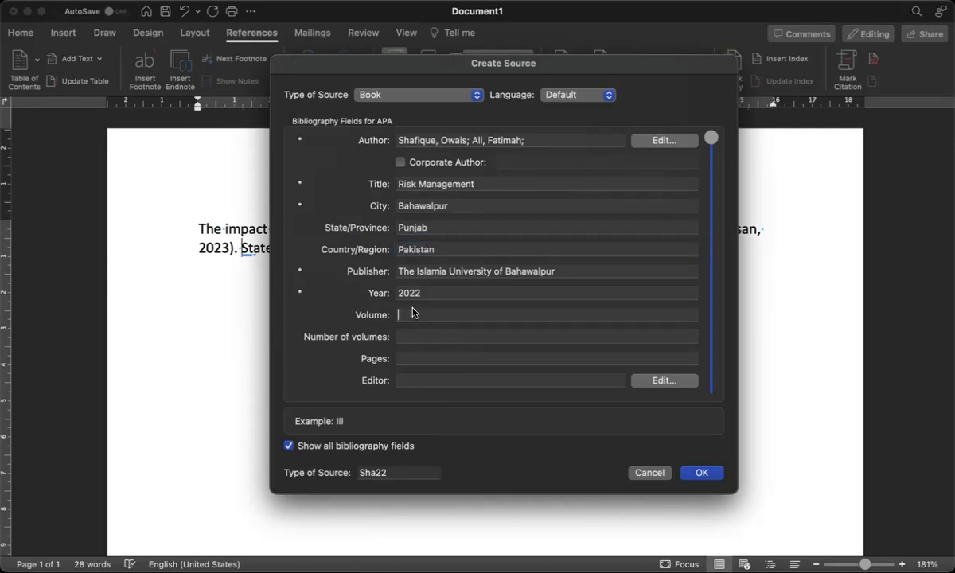
pyautogui.click(444, 336)
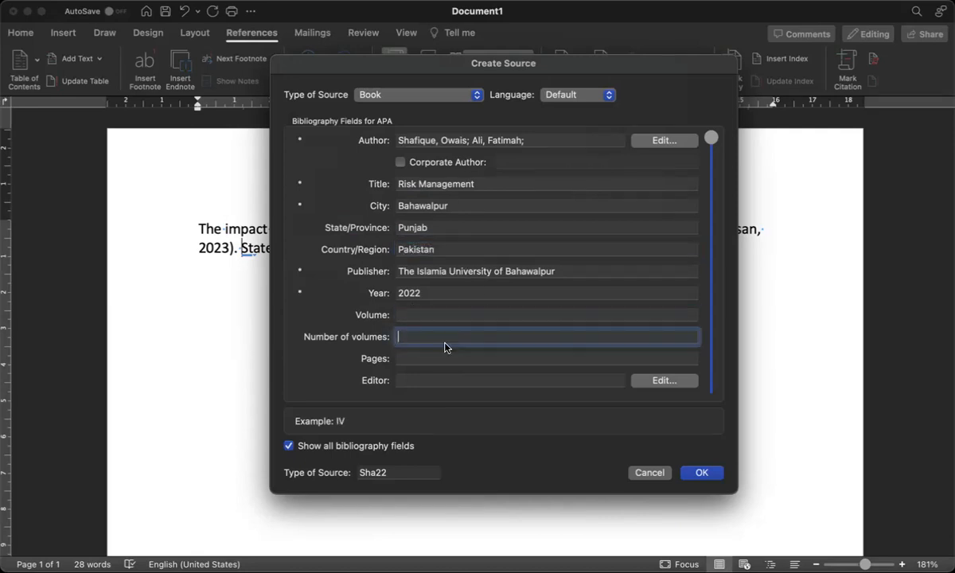
pyautogui.click(459, 359)
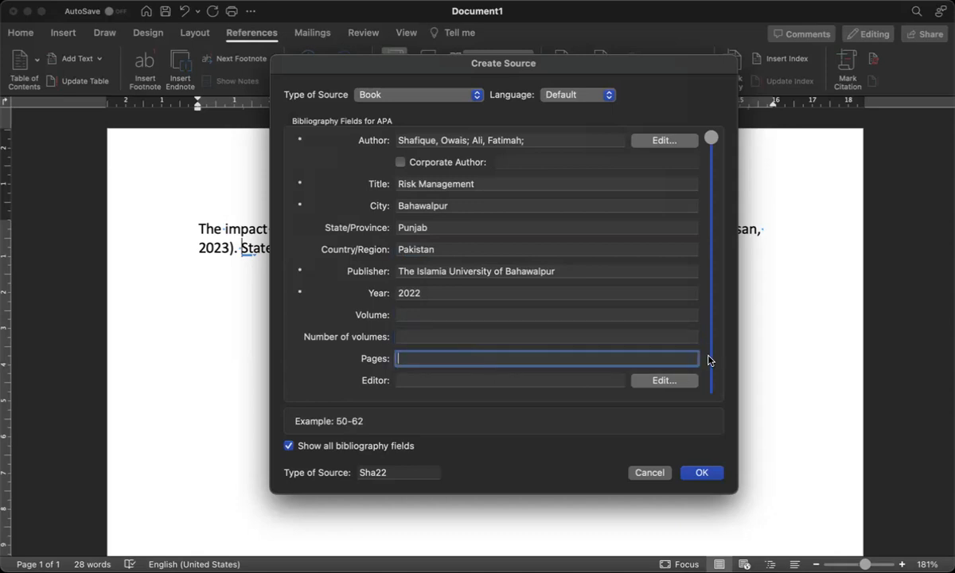
pyautogui.moveTo(706, 235); pyautogui.dragTo(708, 387)
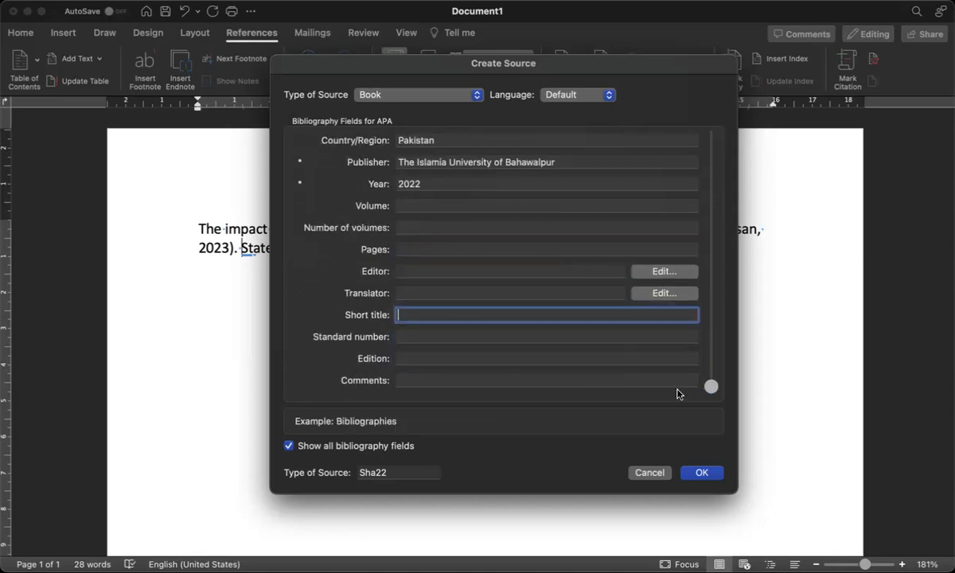
pyautogui.click(405, 270)
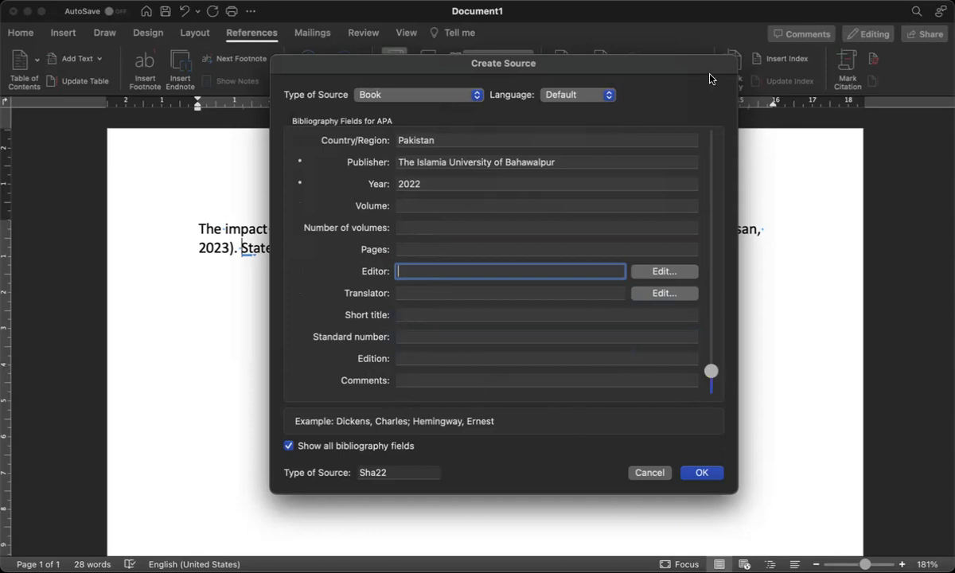
pyautogui.moveTo(710, 74); pyautogui.dragTo(708, 82)
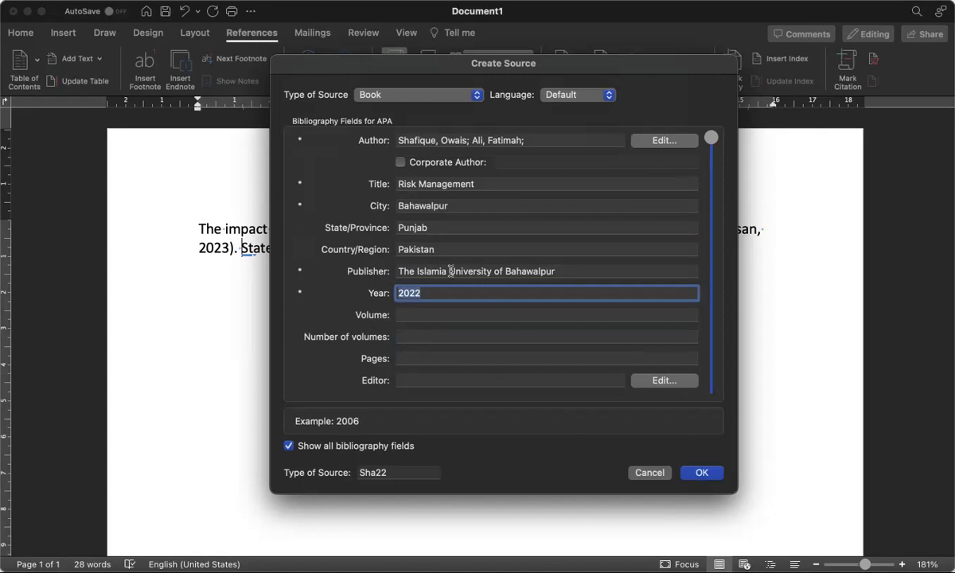
pyautogui.press('Return')
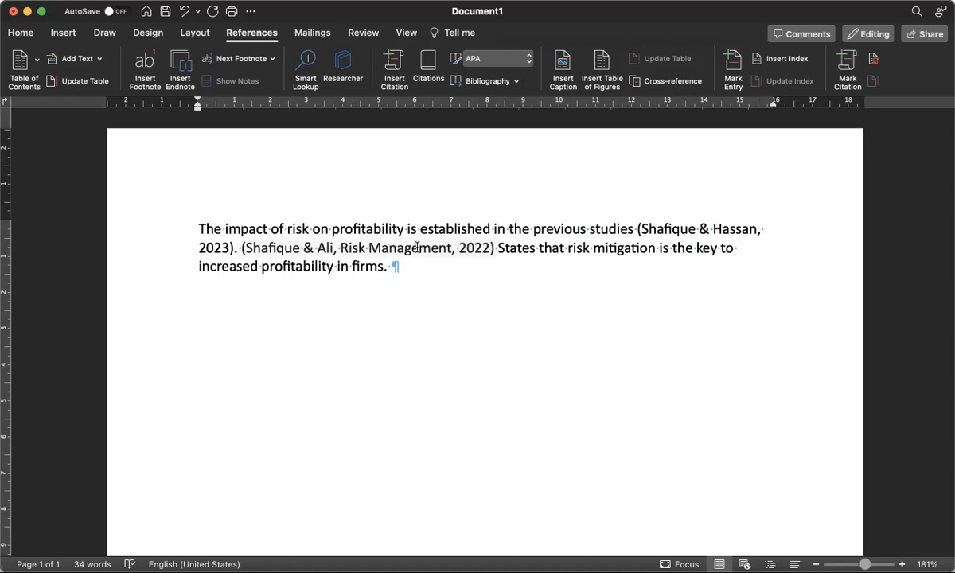
# Suppress author and title on the Risk Management citation so it reads only (2022)
pyautogui.click(486, 249)
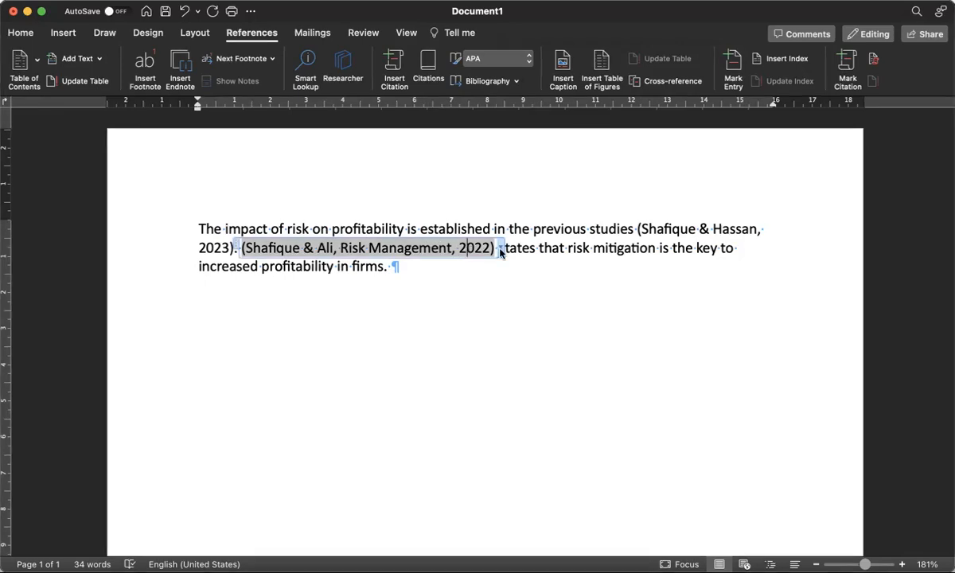
pyautogui.click(500, 249)
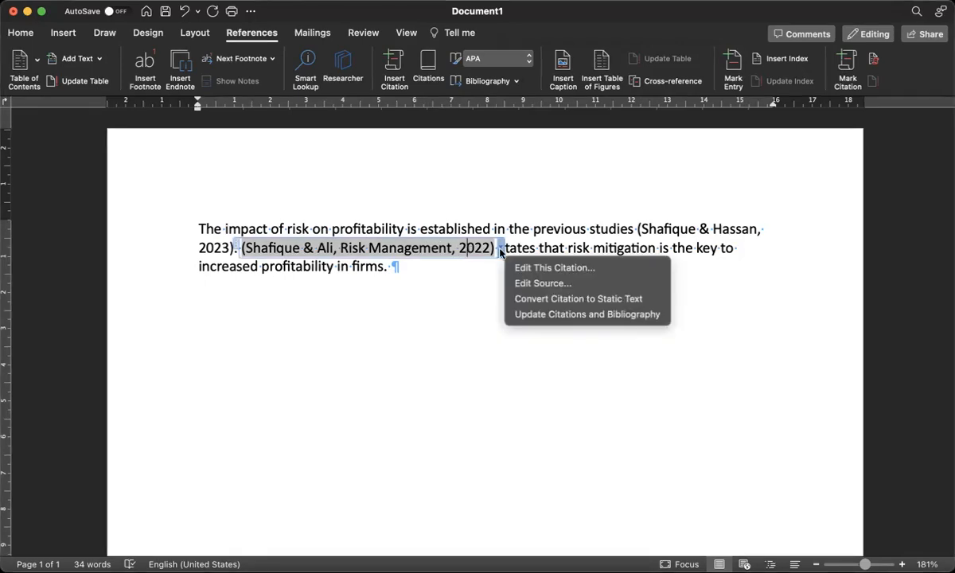
pyautogui.click(533, 272)
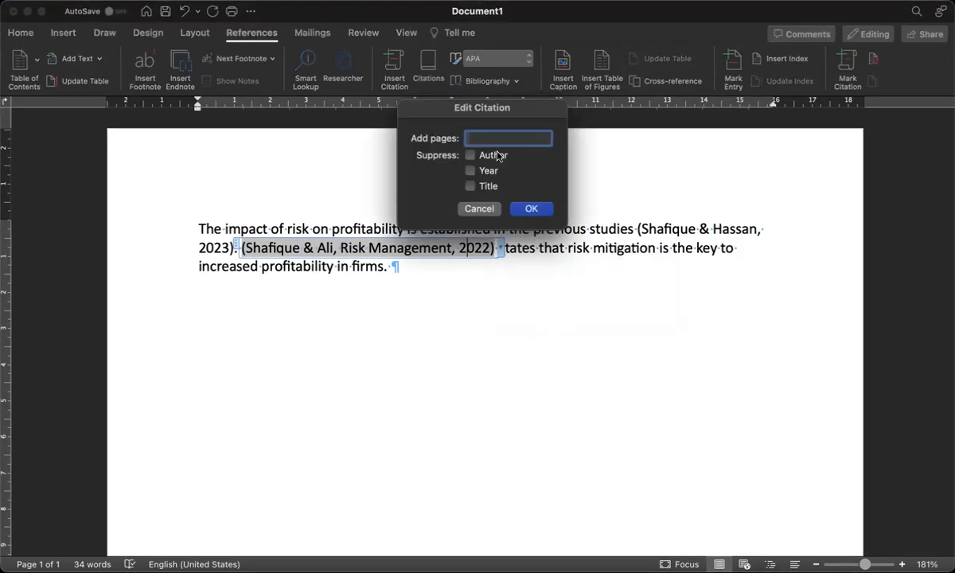
pyautogui.click(470, 155)
pyautogui.click(470, 187)
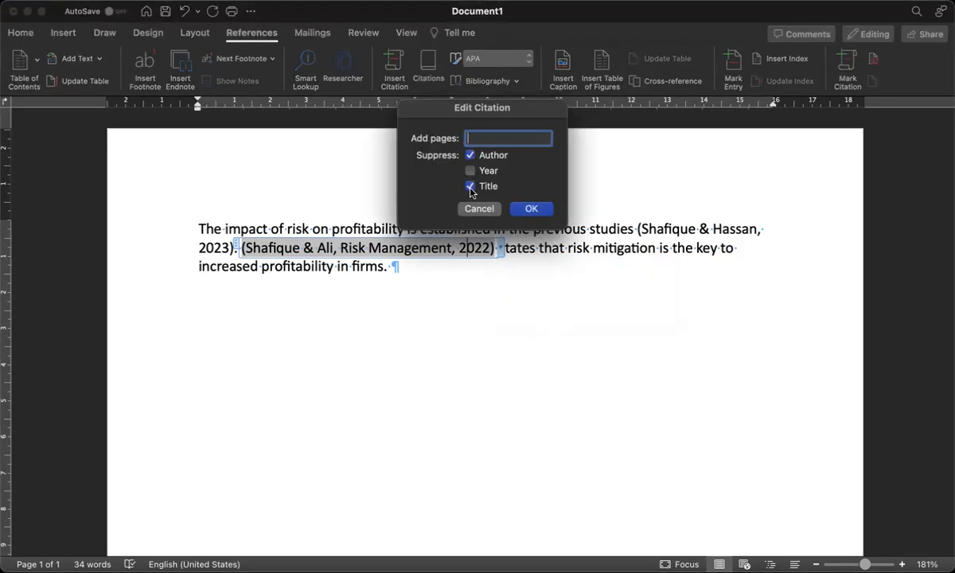
pyautogui.click(533, 211)
pyautogui.click(286, 248)
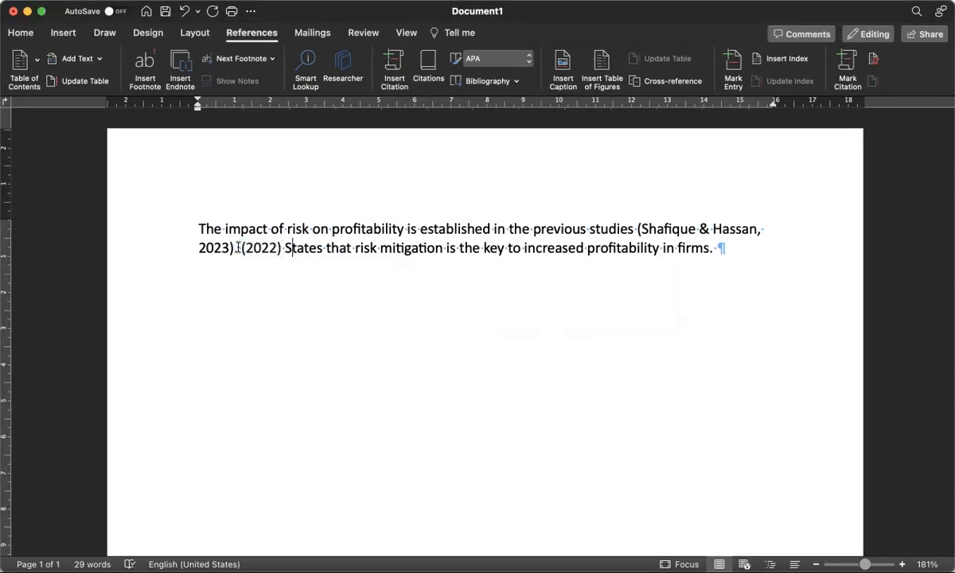
pyautogui.click(250, 248)
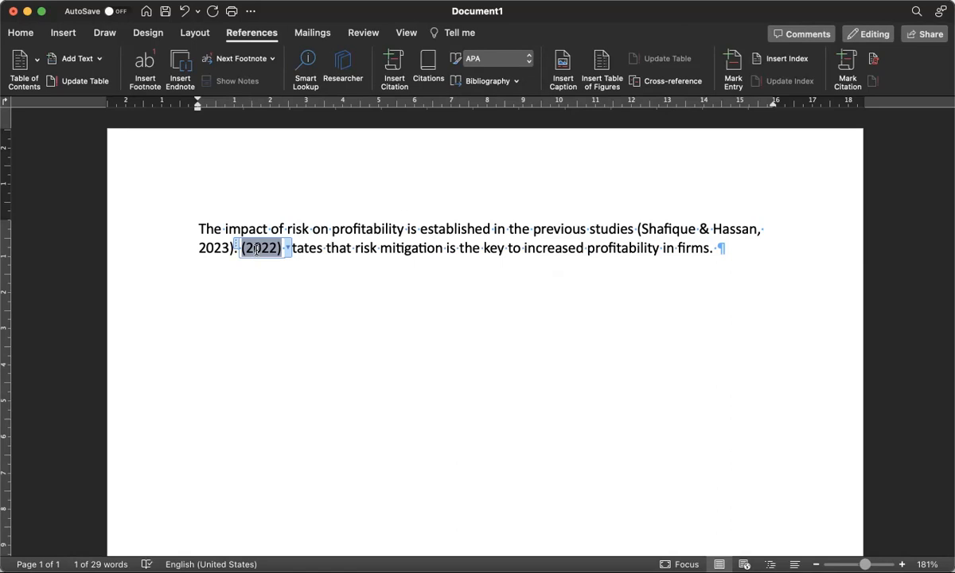
# Type both authors' surnames joined by 'and' before (2022) and lowercase 'States' to 'states'
pyautogui.press('Right')
pyautogui.press('Right')
pyautogui.write('S')
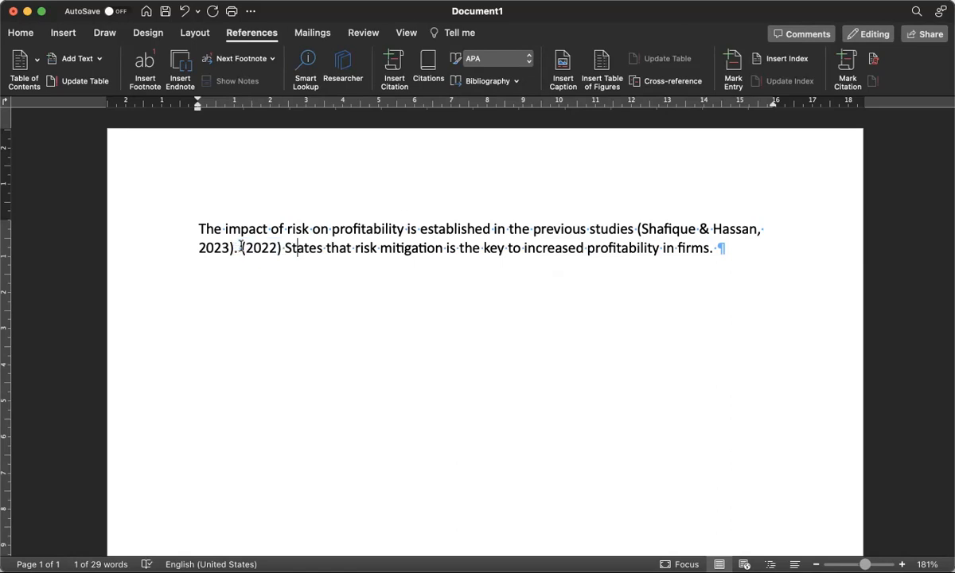
pyautogui.click(241, 247)
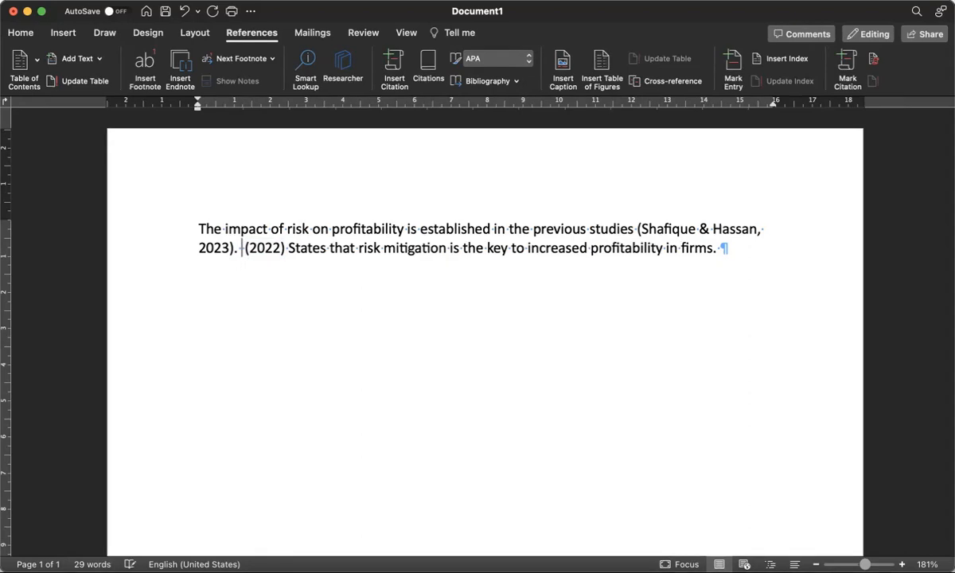
pyautogui.write('Shafique ')
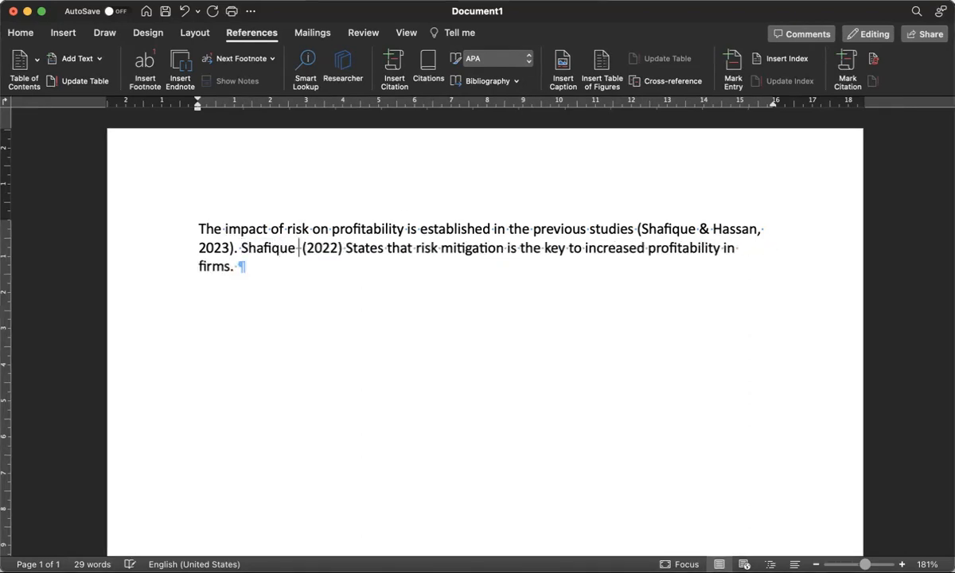
pyautogui.write('and Ali')
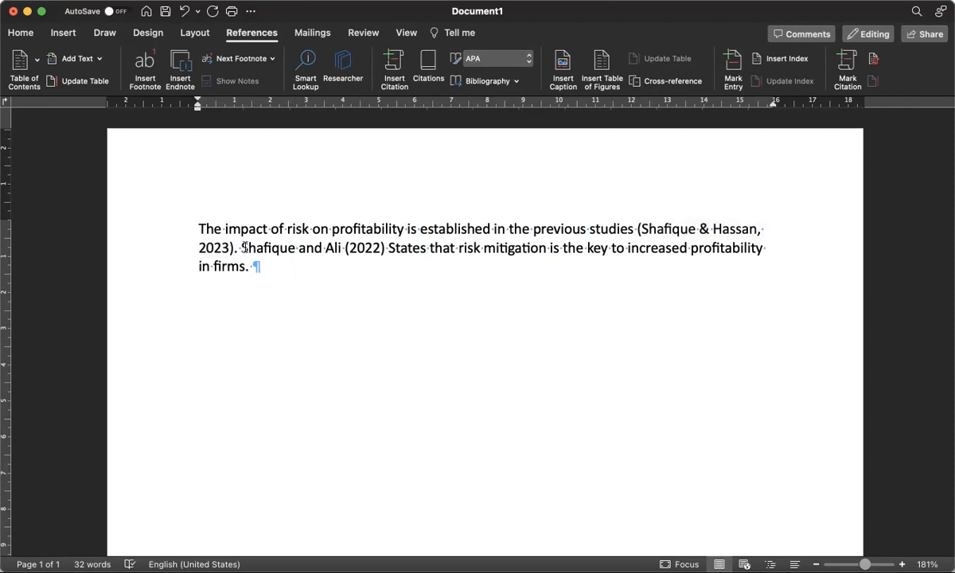
pyautogui.click(395, 248)
pyautogui.press('BackSpace')
pyautogui.write('s')
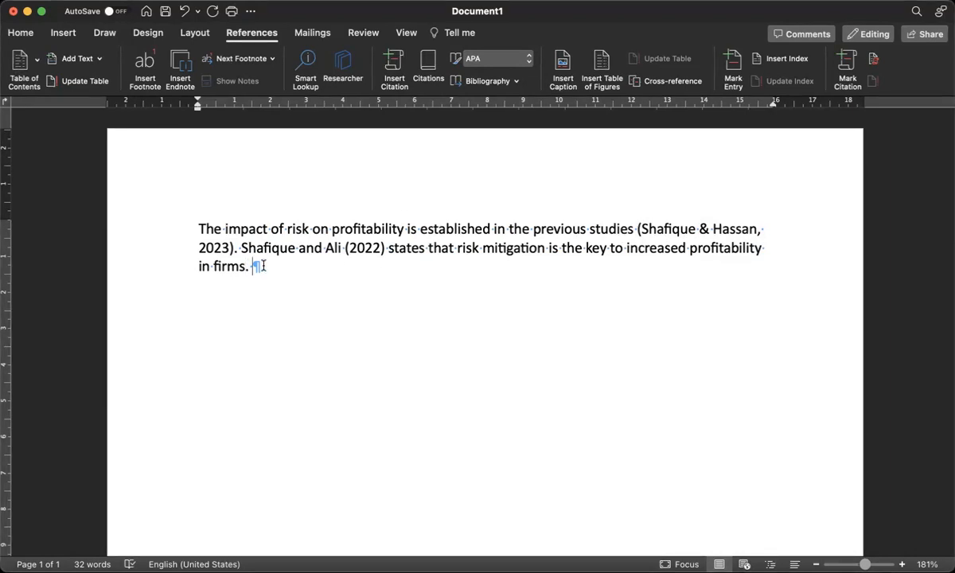
# Append 'Risk is easily Mitigated.' to the paragraph and start adding a new citation source
pyautogui.write('Risk ')
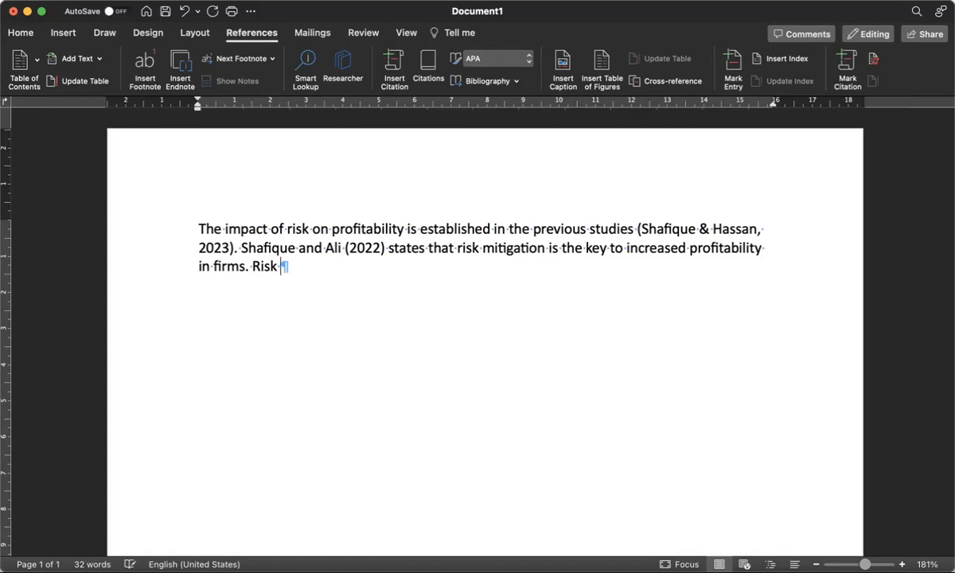
pyautogui.write('is easily ')
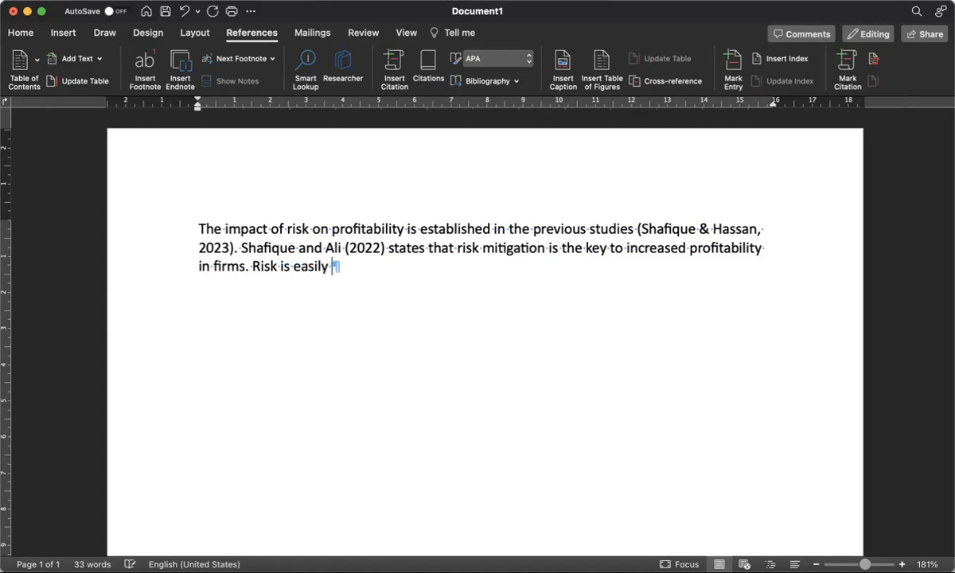
pyautogui.write('Mitigated.')
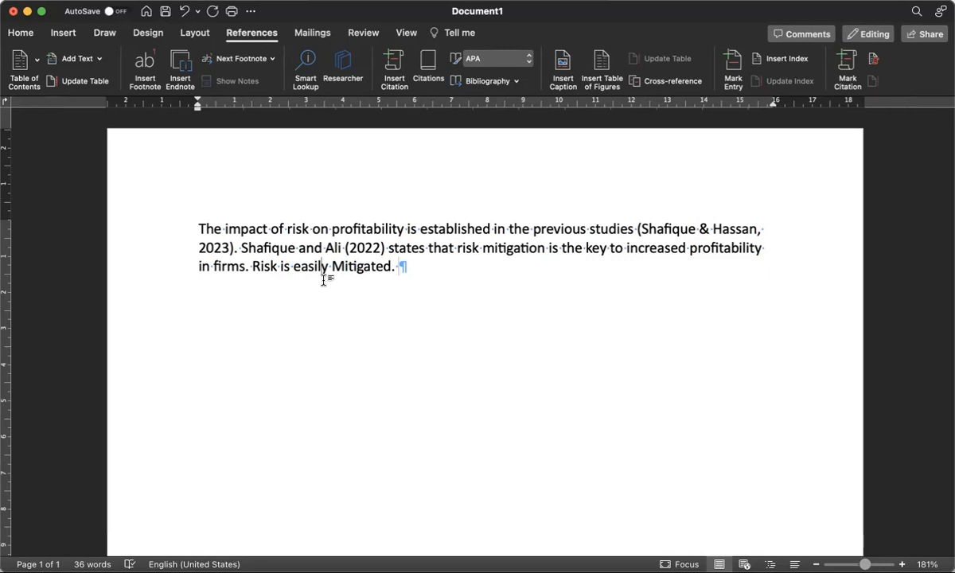
pyautogui.click(390, 266)
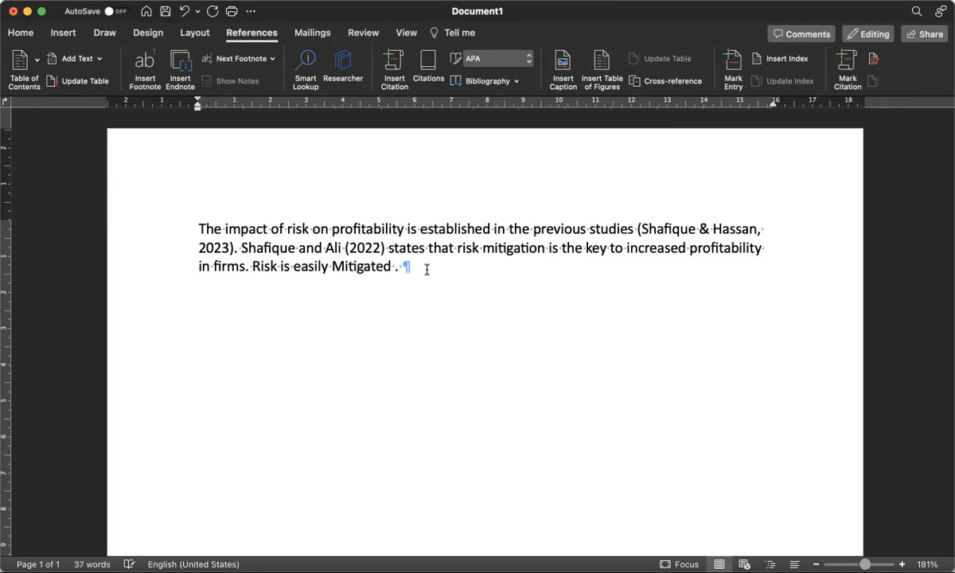
pyautogui.click(392, 64)
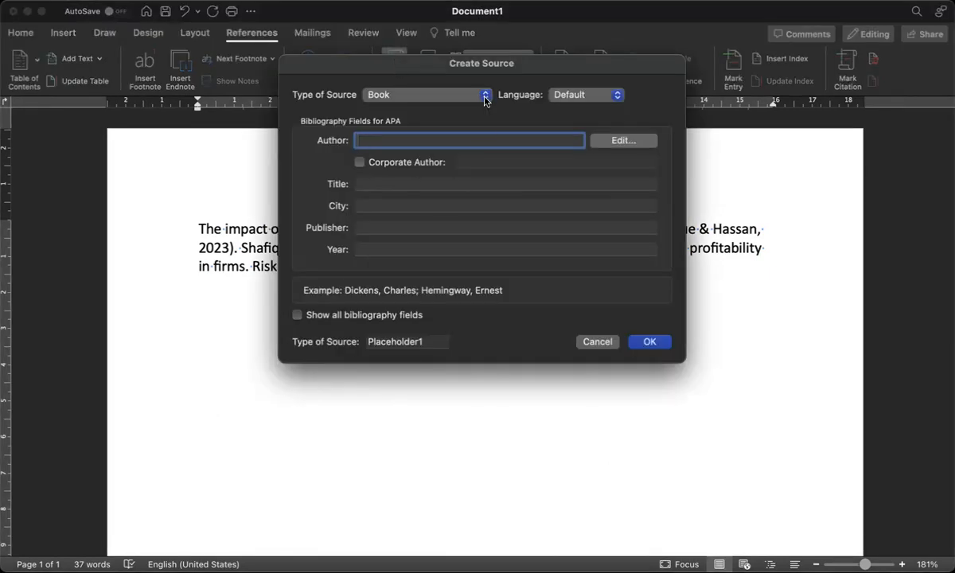
# Change the new source's type from Web site to Report in Create Source
pyautogui.click(453, 95)
pyautogui.click(421, 189)
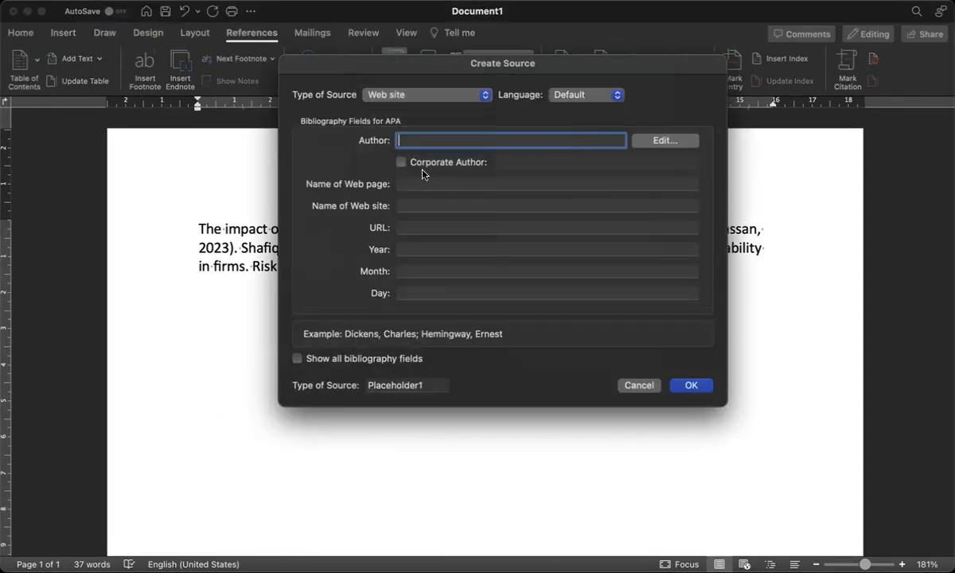
pyautogui.click(418, 94)
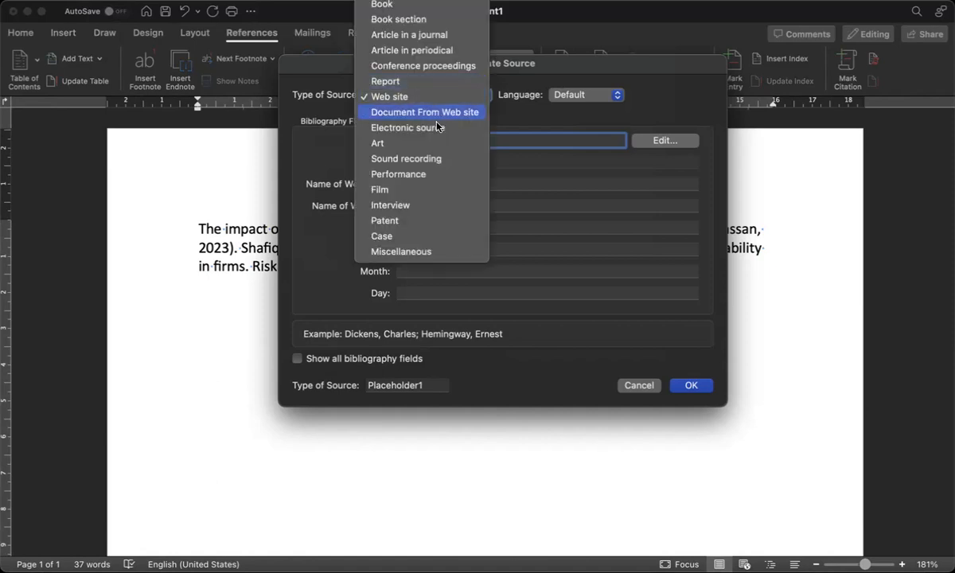
pyautogui.click(418, 82)
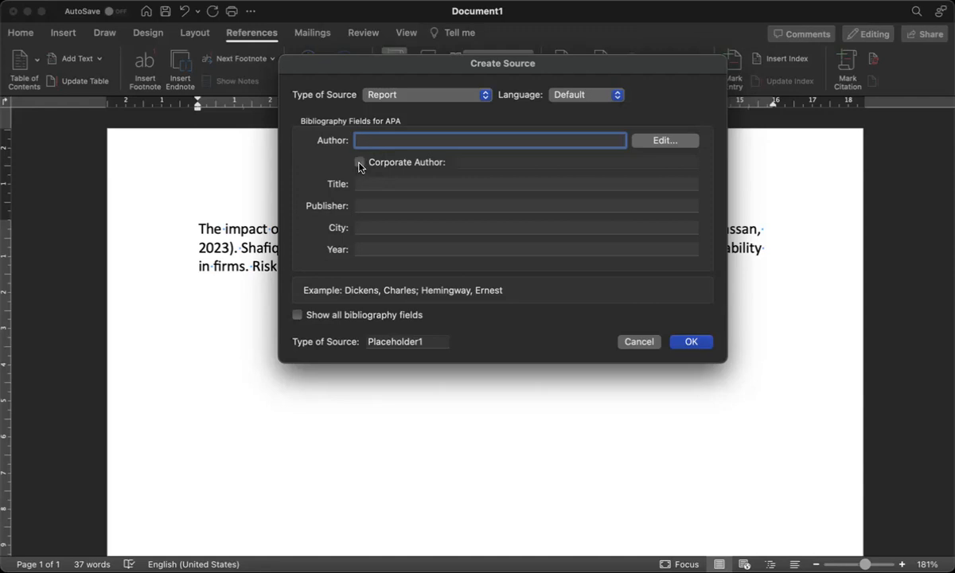
# Enter corporate author UN and title Risk for the report source
pyautogui.click(360, 164)
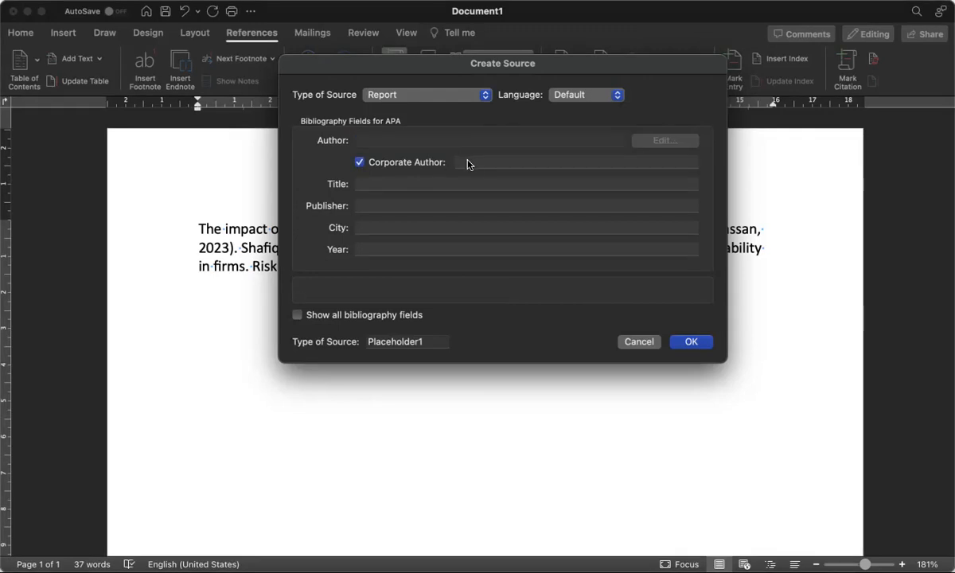
pyautogui.click(468, 164)
pyautogui.write('UN')
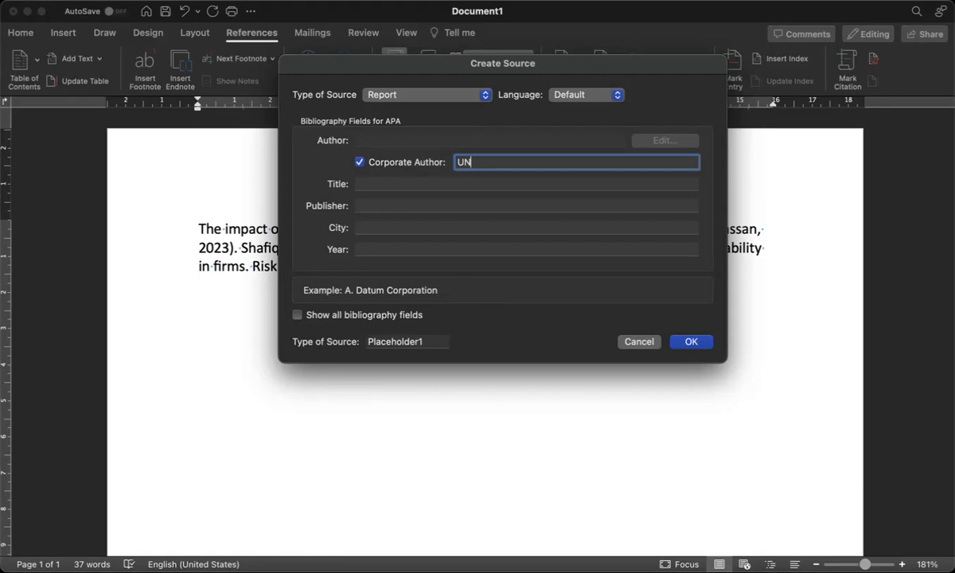
pyautogui.click(388, 182)
pyautogui.write('Risk')
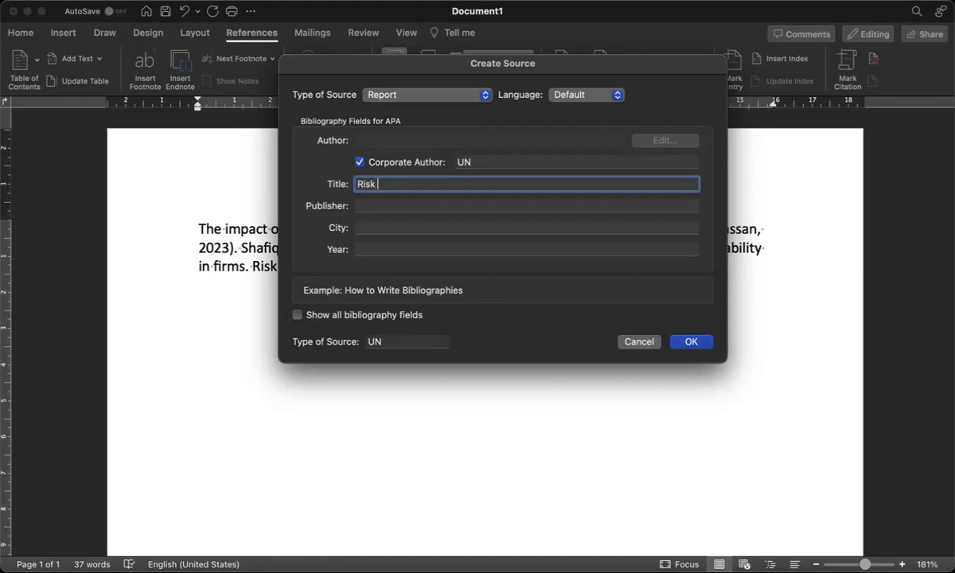
# Fill in publisher United Nations, city New York and year 2021, then insert the citation
pyautogui.click(382, 204)
pyautogui.write('United nations')
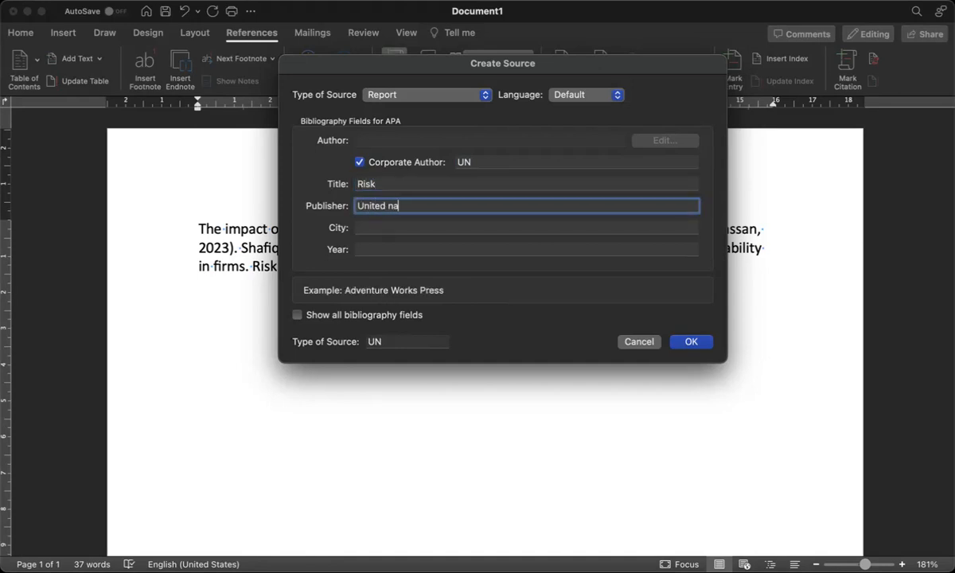
pyautogui.click(369, 225)
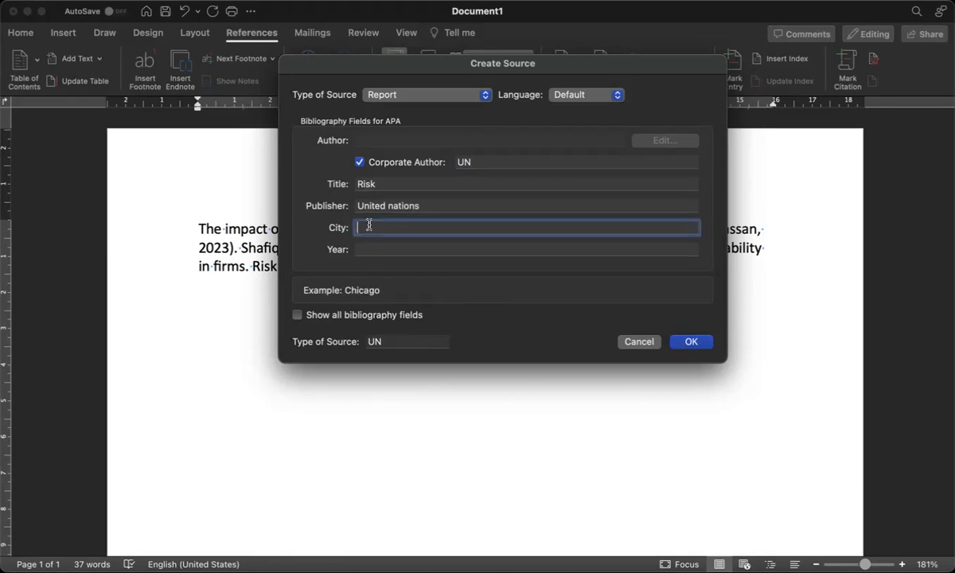
pyautogui.click(392, 205)
pyautogui.press('BackSpace')
pyautogui.write('N')
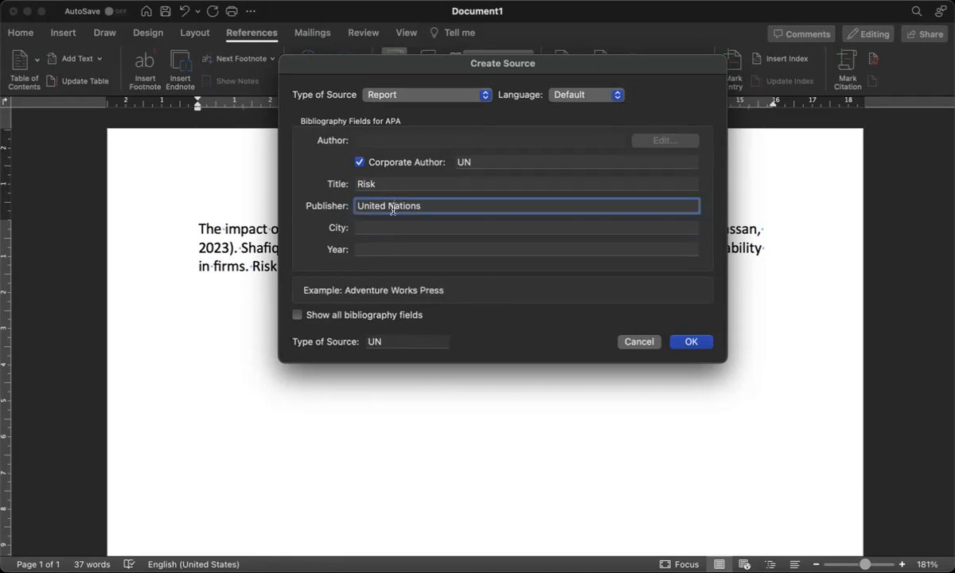
pyautogui.click(383, 225)
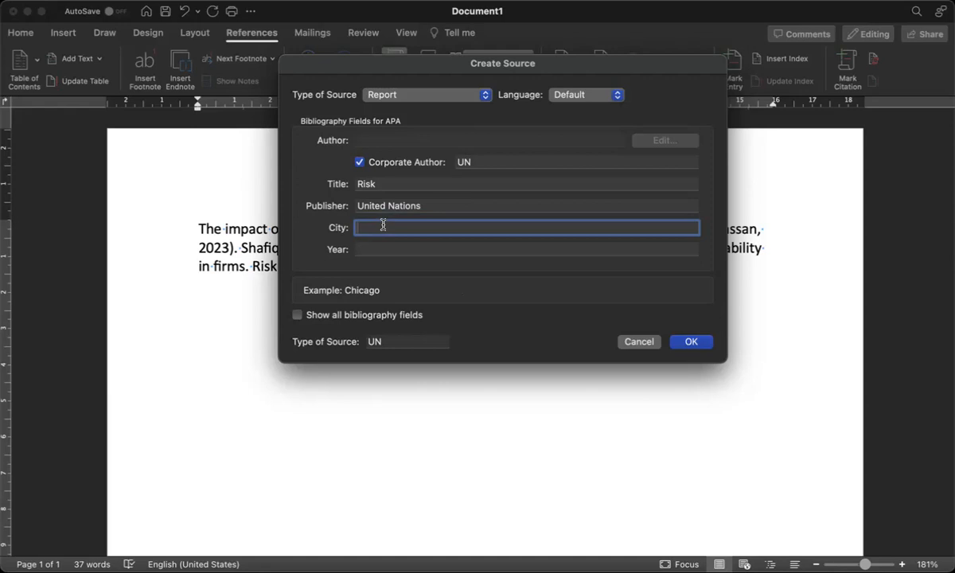
pyautogui.write('New York')
pyautogui.click(393, 247)
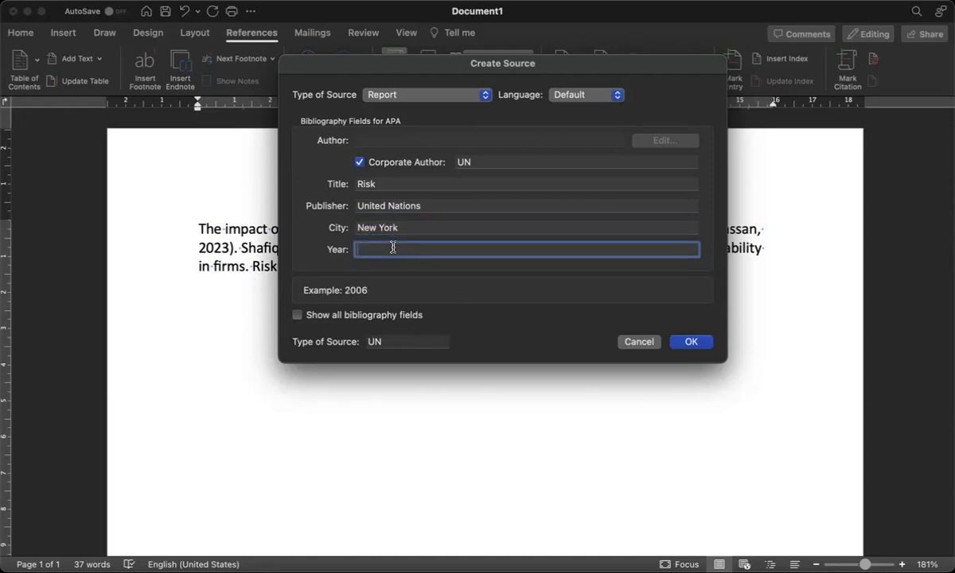
pyautogui.write('2021')
pyautogui.click(690, 344)
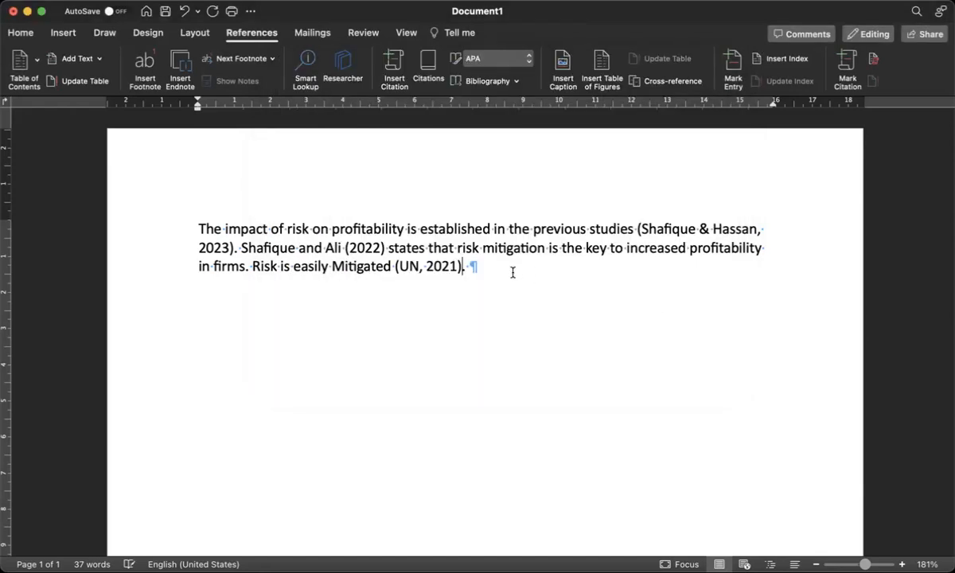
# Add a comma after UN in the citation and open the UN report source for editing
pyautogui.click(421, 266)
pyautogui.write(',')
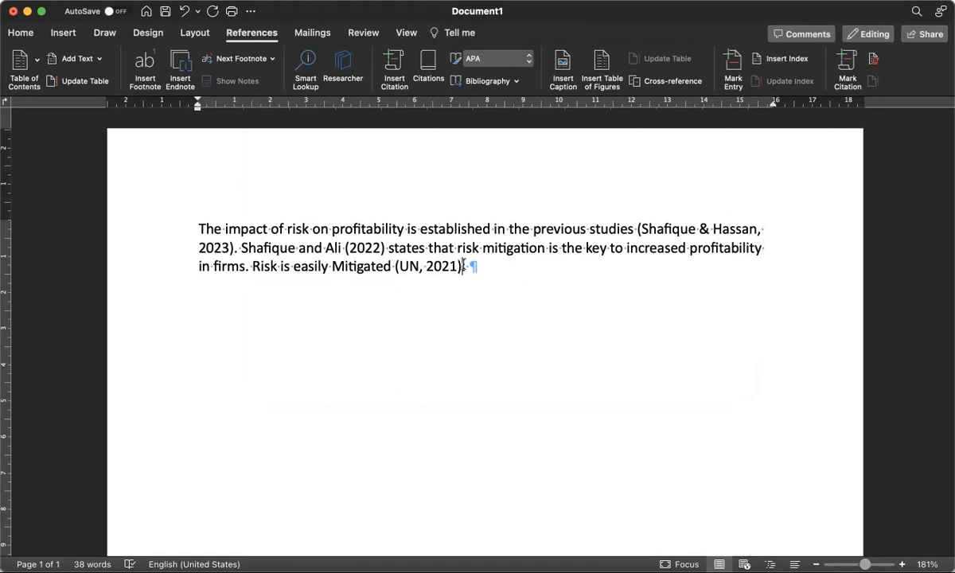
pyautogui.click(465, 263)
pyautogui.rightClick(465, 263)
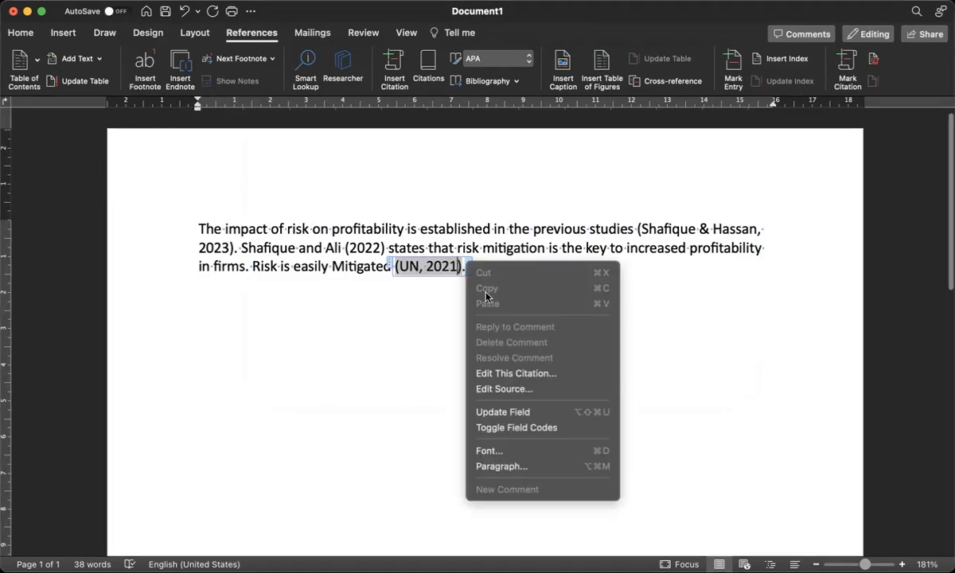
pyautogui.click(509, 389)
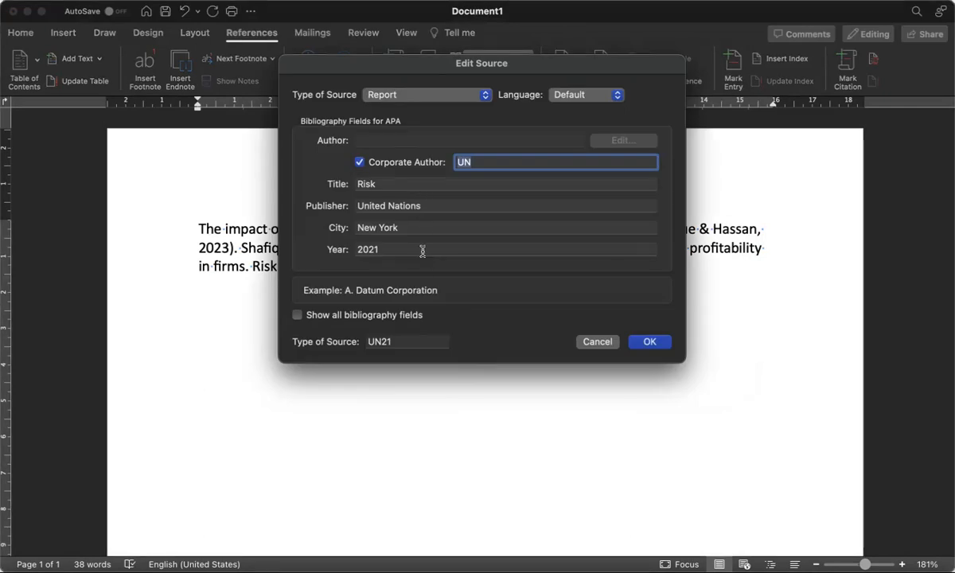
pyautogui.click(377, 250)
pyautogui.click(382, 249)
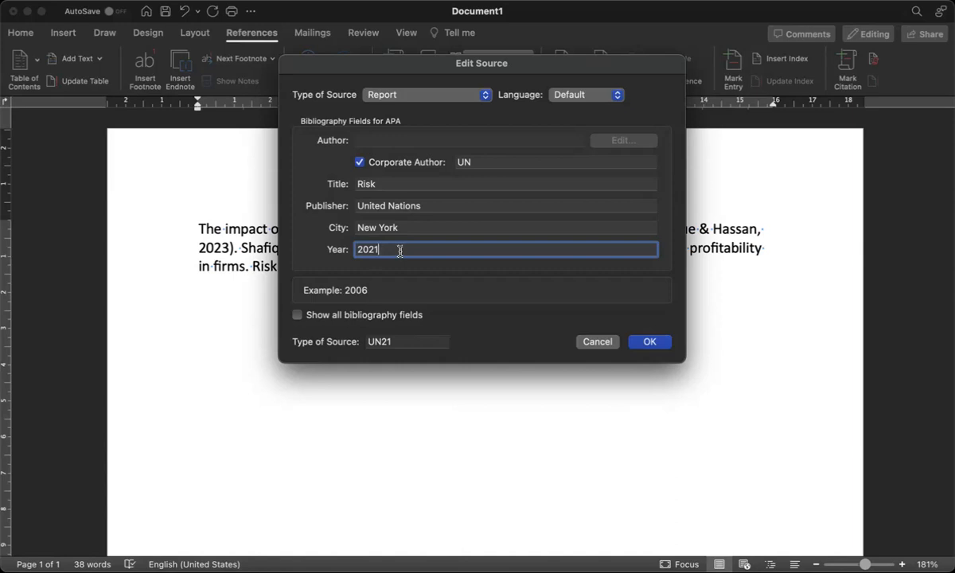
pyautogui.write('n.d.')
pyautogui.press('BackSpace')
pyautogui.press('BackSpace')
pyautogui.press('BackSpace')
pyautogui.press('BackSpace')
pyautogui.press('BackSpace')
# Show all bibliography fields, set the short title to Risk, and save the source
pyautogui.click(297, 314)
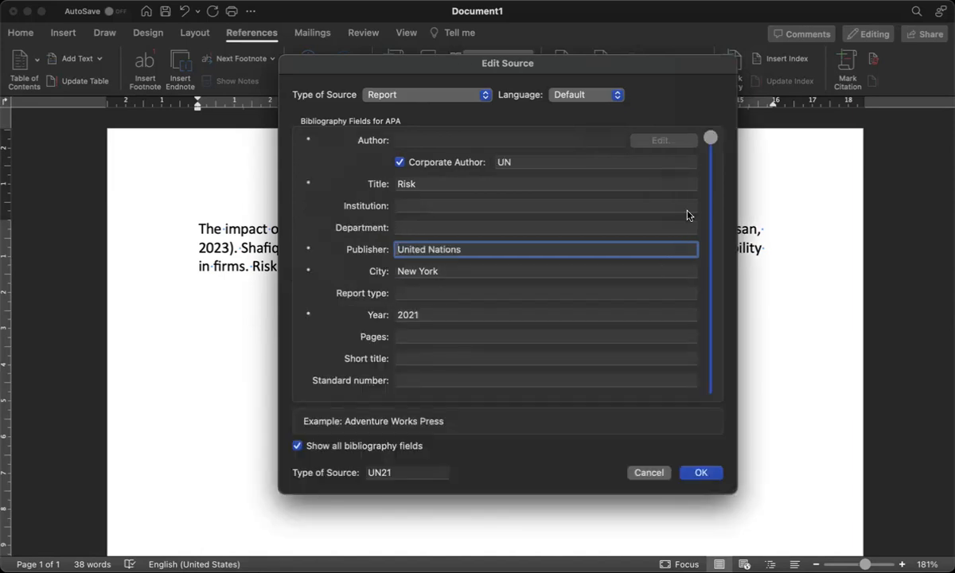
pyautogui.moveTo(714, 191); pyautogui.dragTo(710, 377)
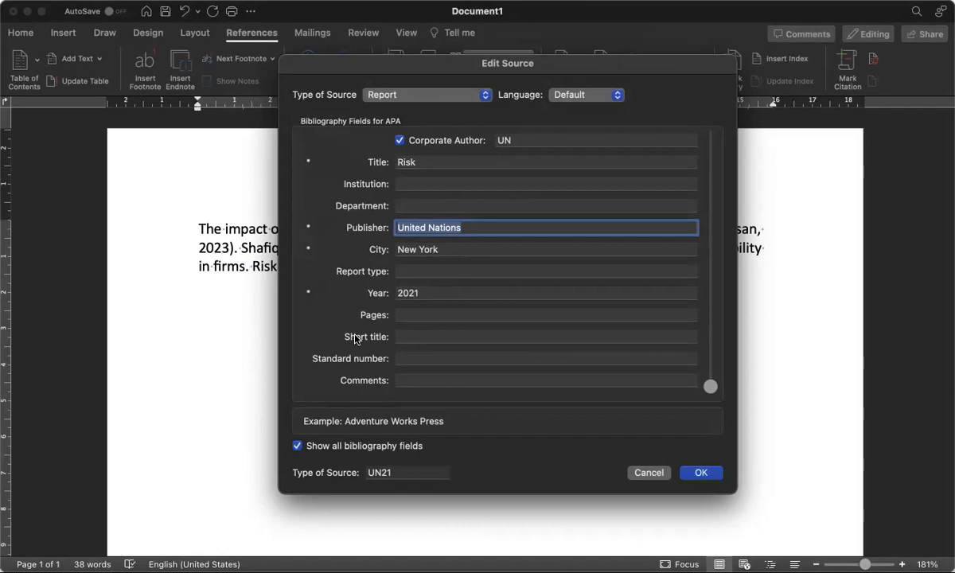
pyautogui.click(408, 335)
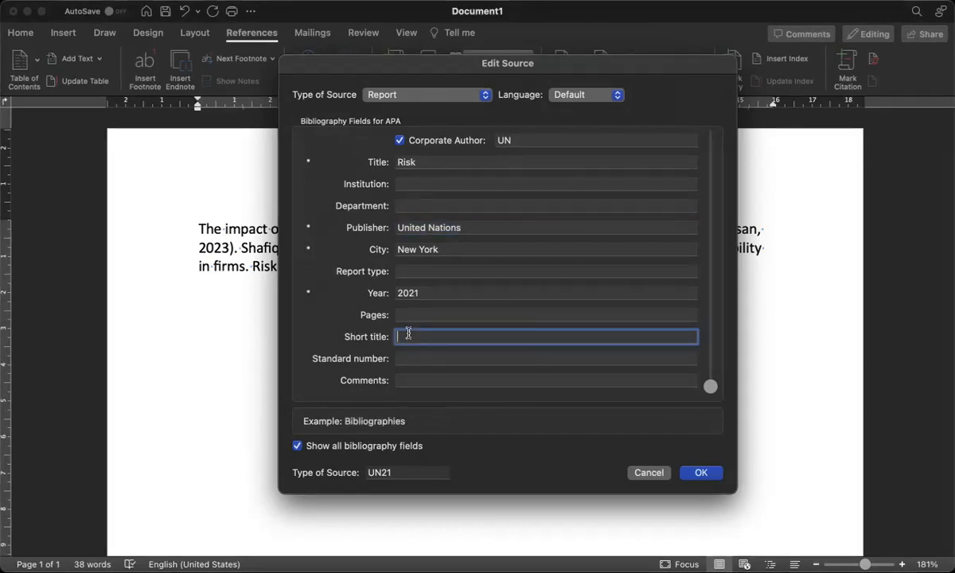
pyautogui.write('Risk')
pyautogui.click(430, 162)
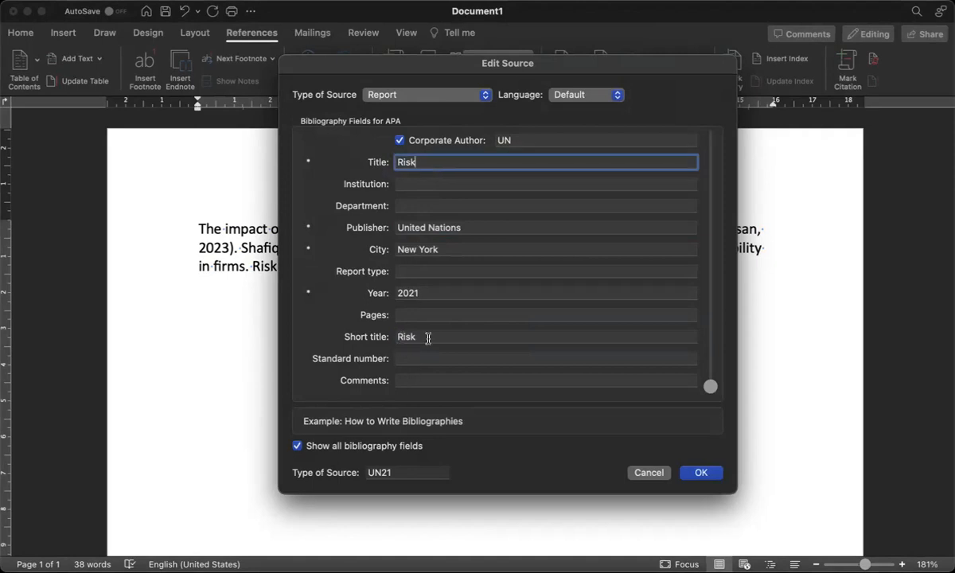
pyautogui.click(701, 474)
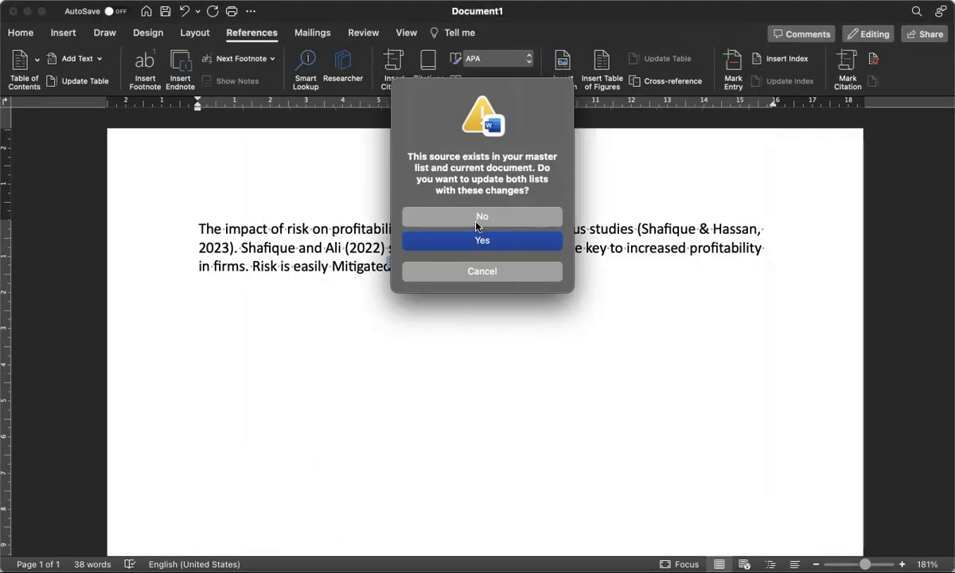
# Cancel the source-list update prompt and deselect at the paragraph end
pyautogui.click(468, 269)
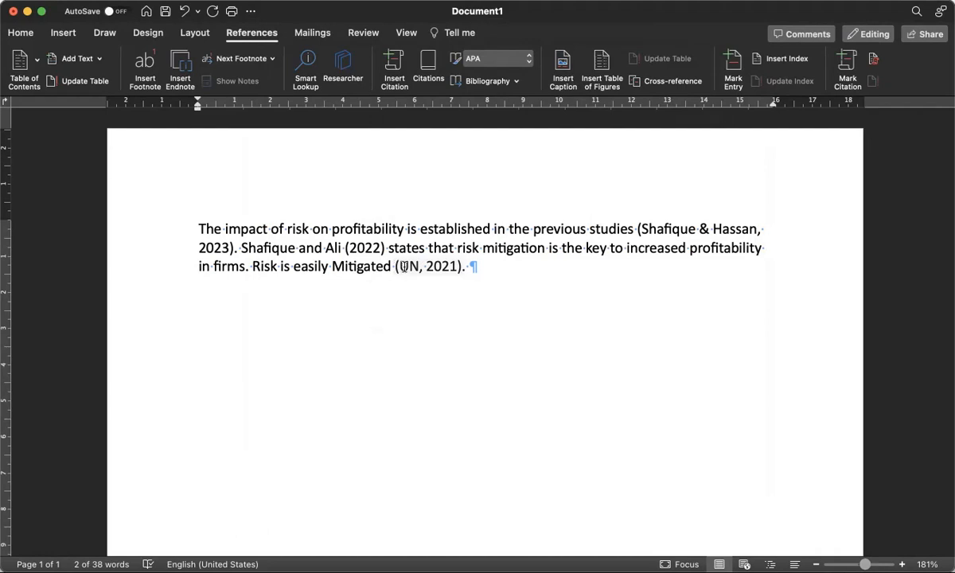
pyautogui.click(460, 266)
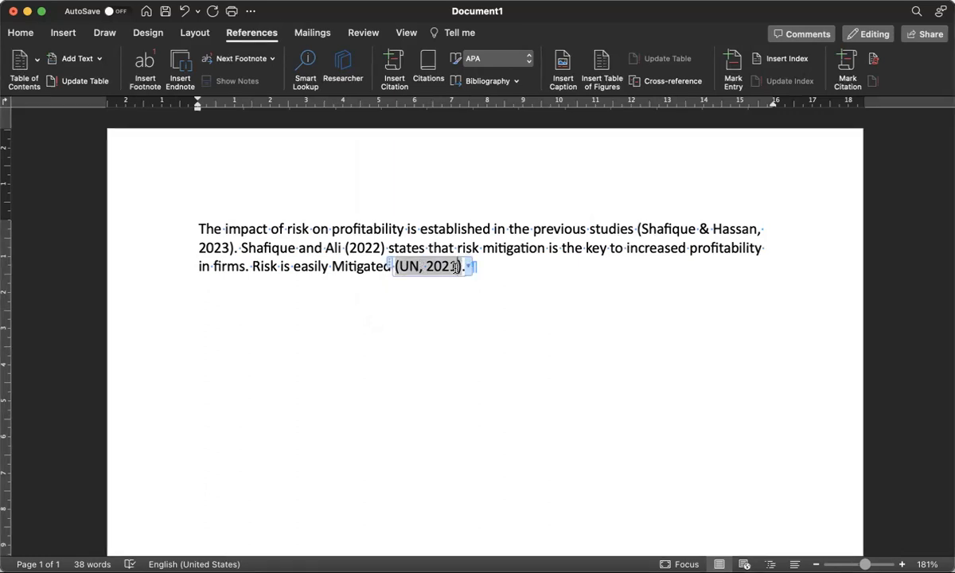
# Replace the UN source's short title Risk with 'Shafique et al.' and update both source lists
pyautogui.rightClick(470, 268)
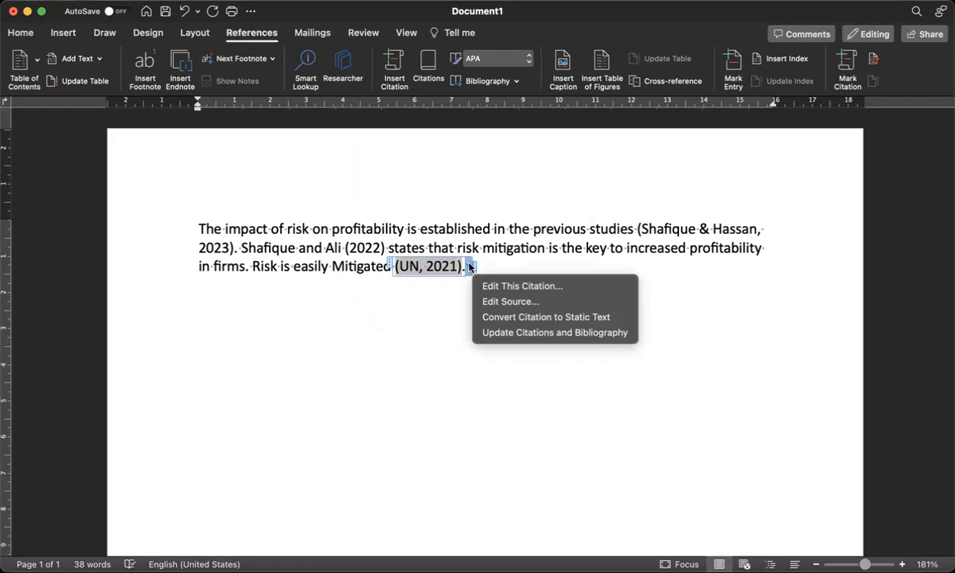
pyautogui.click(501, 303)
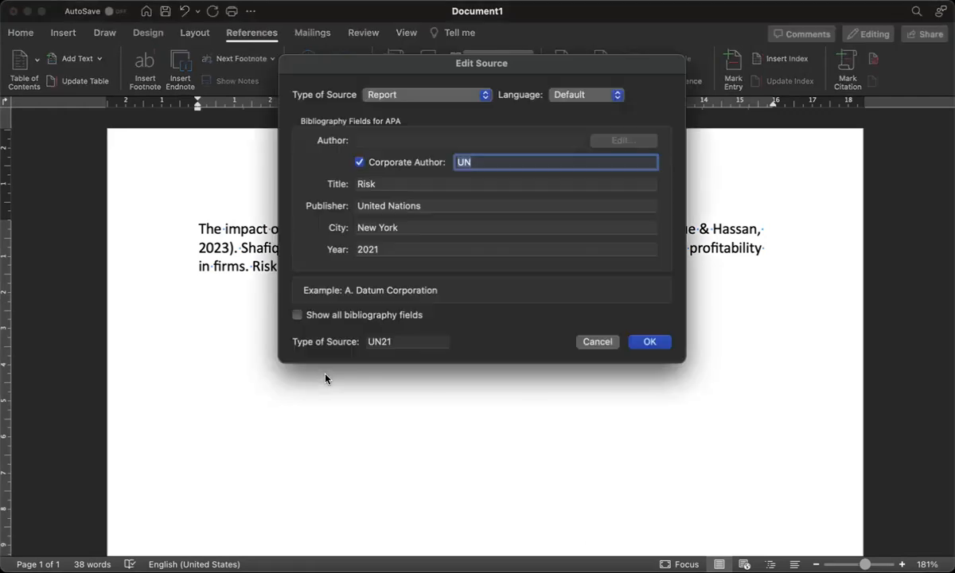
pyautogui.click(298, 316)
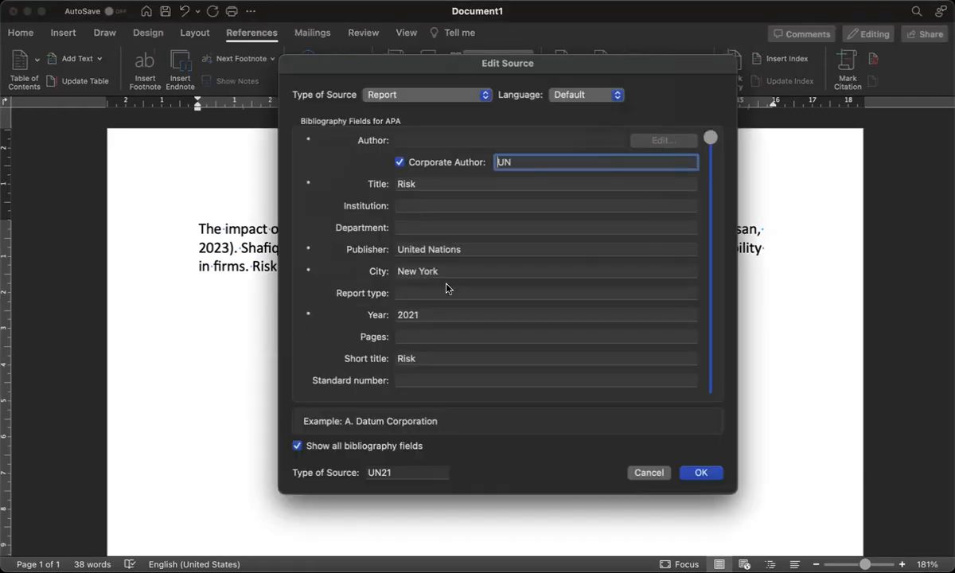
pyautogui.click(426, 359)
pyautogui.press('BackSpace')
pyautogui.press('BackSpace')
pyautogui.press('BackSpace')
pyautogui.press('BackSpace')
pyautogui.write('Shafique ')
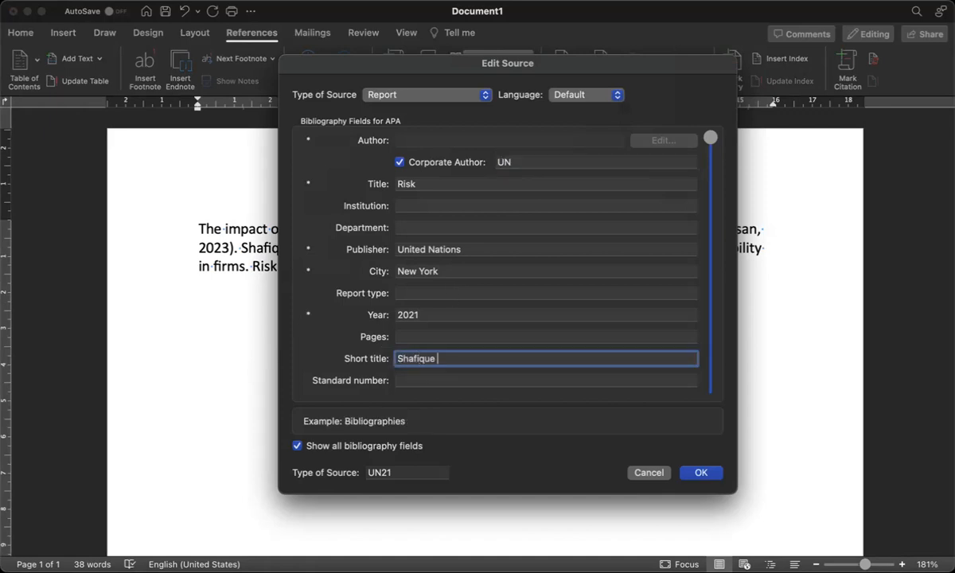
pyautogui.write('et al.')
pyautogui.click(703, 474)
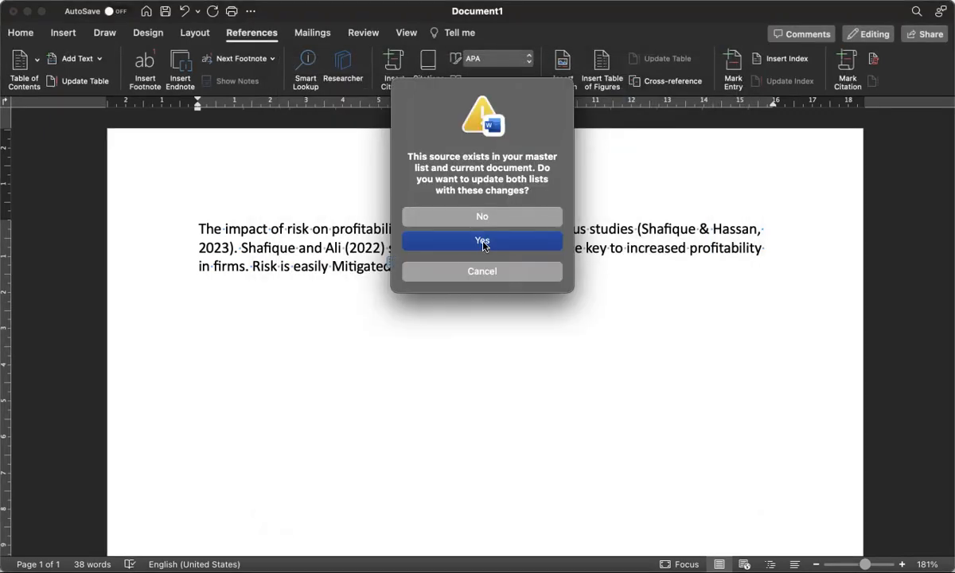
pyautogui.click(482, 241)
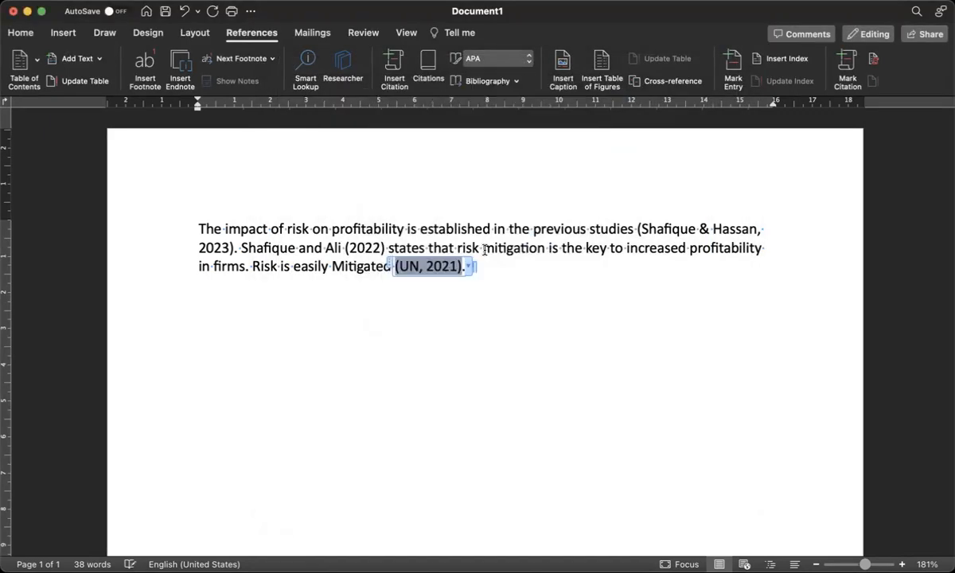
pyautogui.click(470, 267)
# Suppress the corporate author in the citation through Edit Citation
pyautogui.click(510, 287)
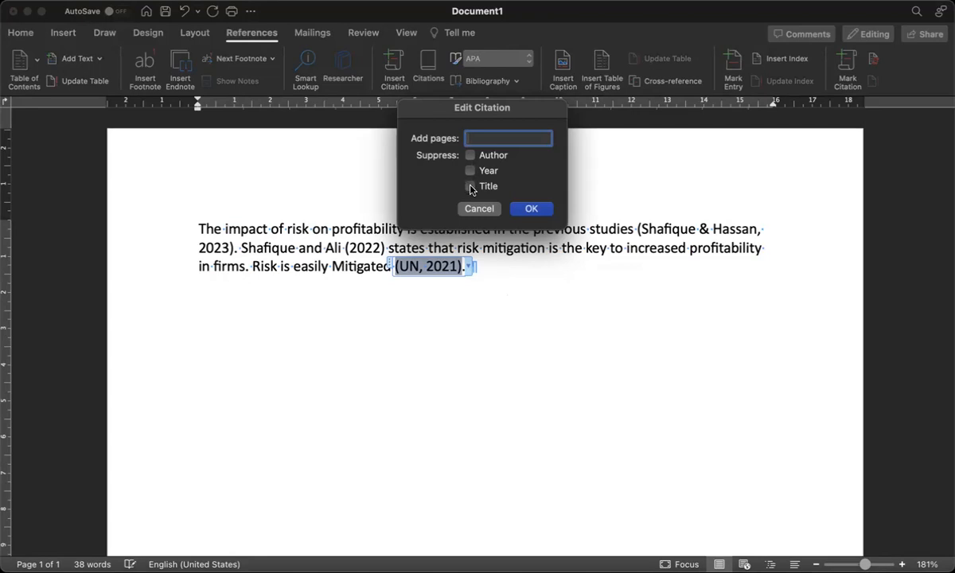
pyautogui.click(471, 155)
pyautogui.click(531, 209)
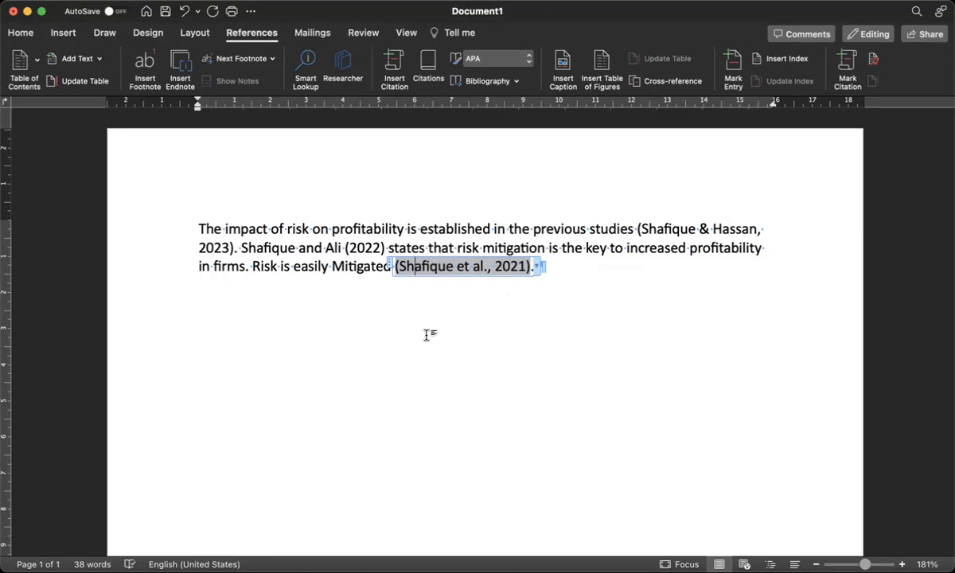
pyautogui.click(416, 265)
pyautogui.click(574, 281)
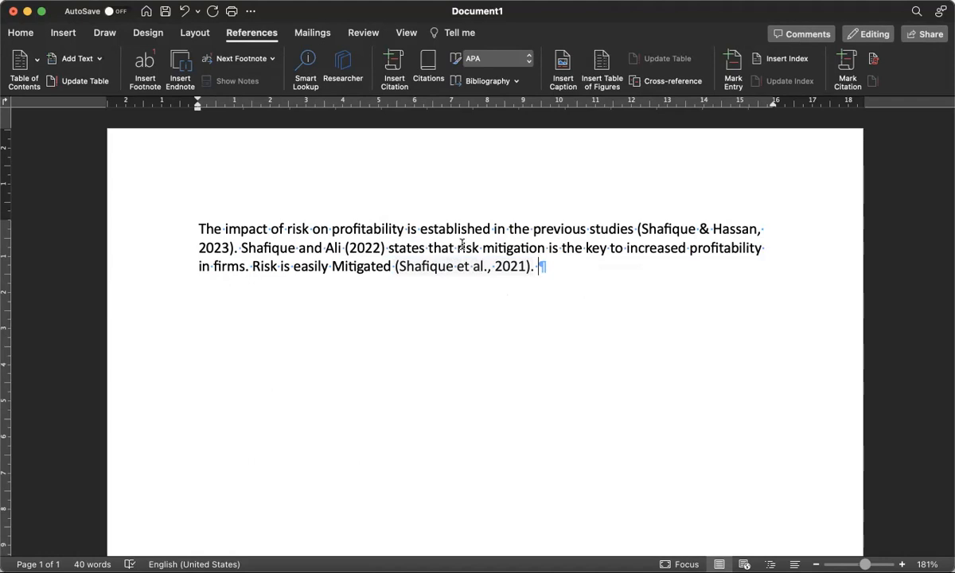
# Reopen the last citation's Edit Citation dialog and confirm it so it reads (UN, 2021)
pyautogui.click(524, 266)
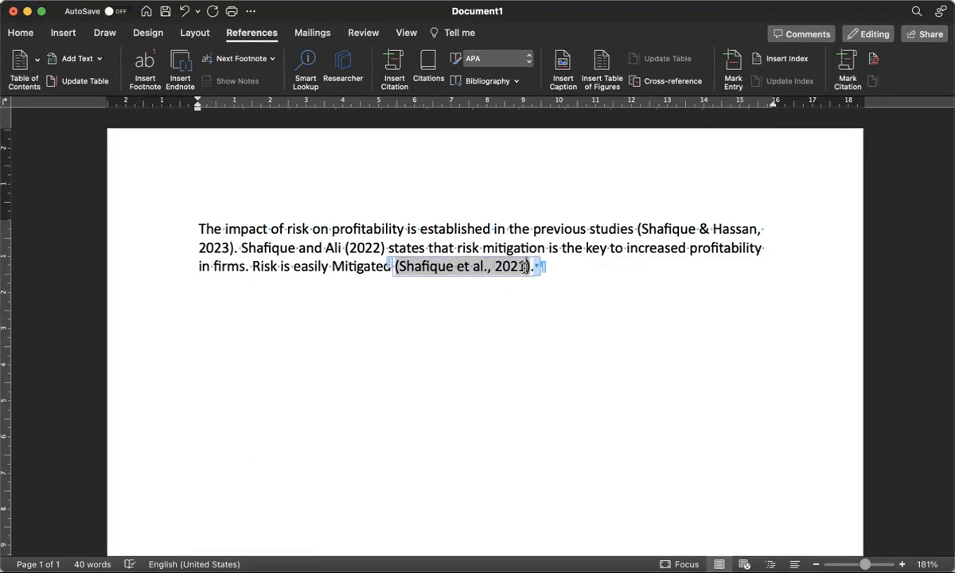
pyautogui.click(539, 267)
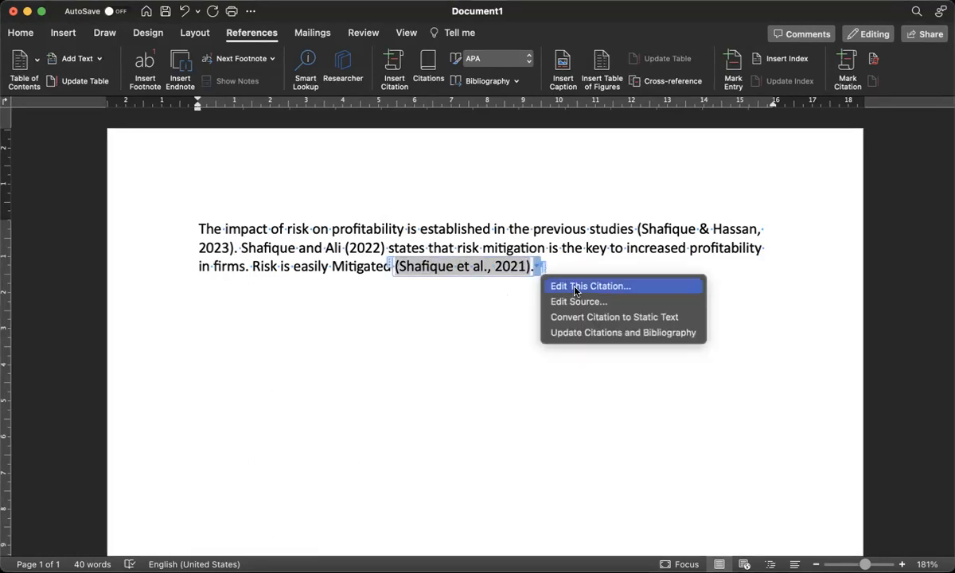
pyautogui.click(575, 288)
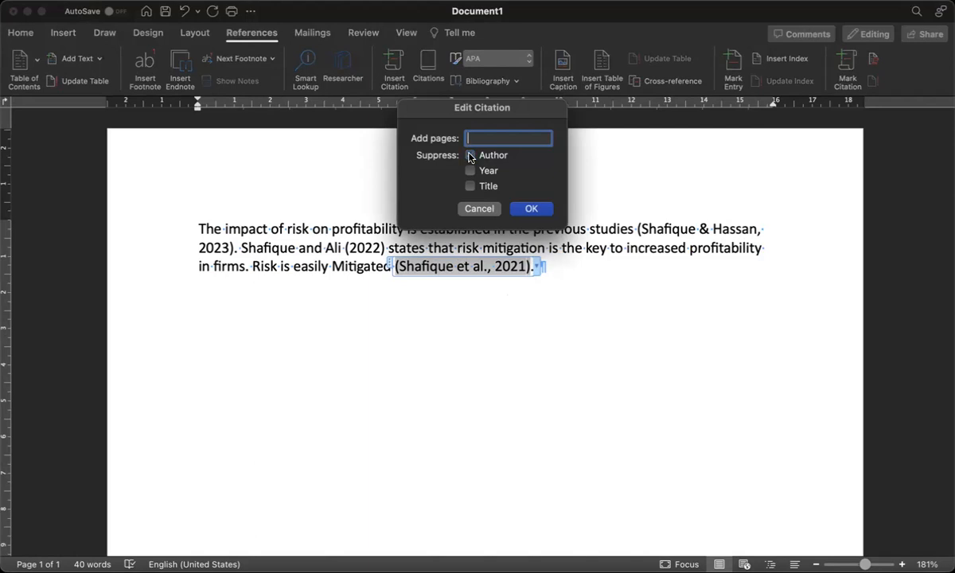
pyautogui.click(527, 209)
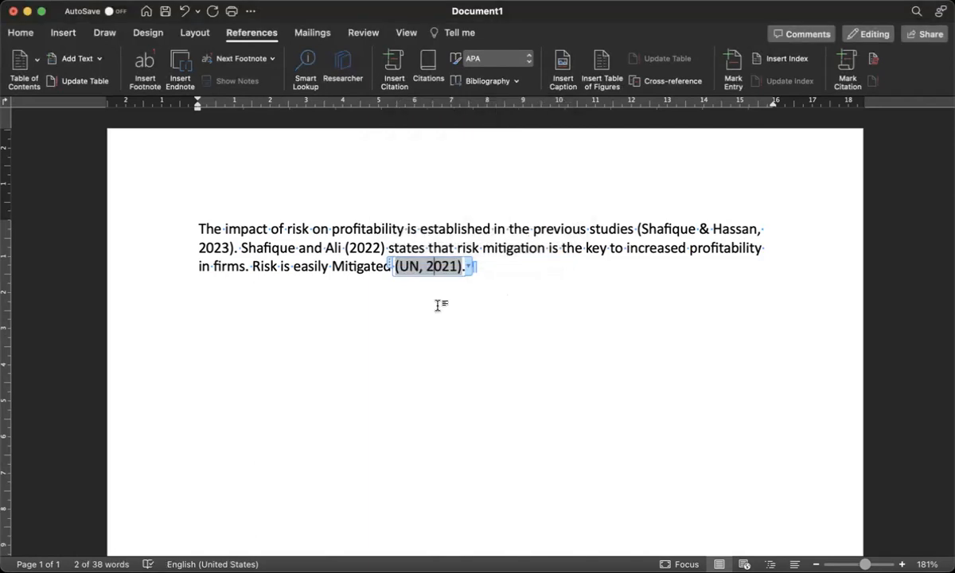
pyautogui.click(512, 274)
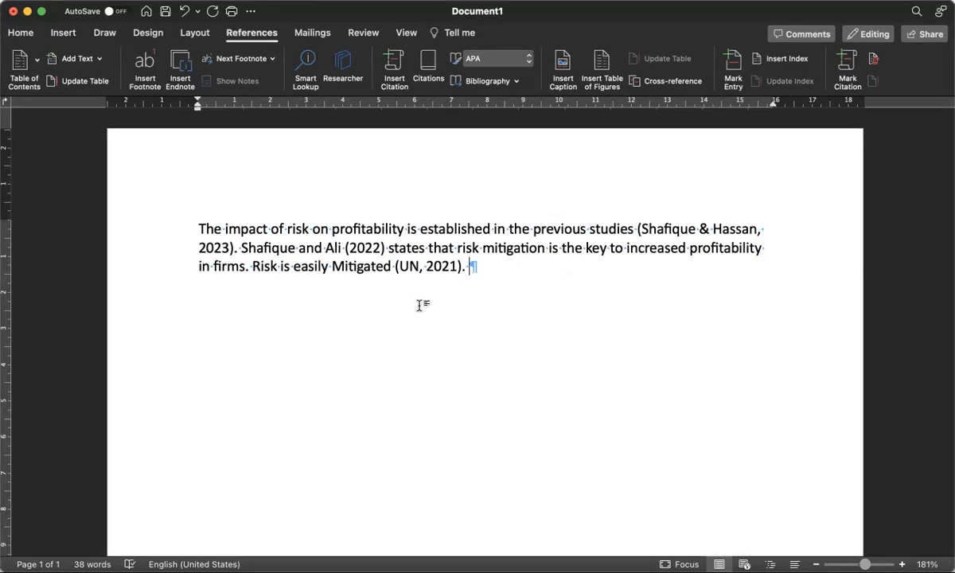
# Add blank lines below the paragraph and insert a Bibliography listing the three sources
pyautogui.press('Return')
pyautogui.press('Return')
pyautogui.press('Return')
pyautogui.press('Return')
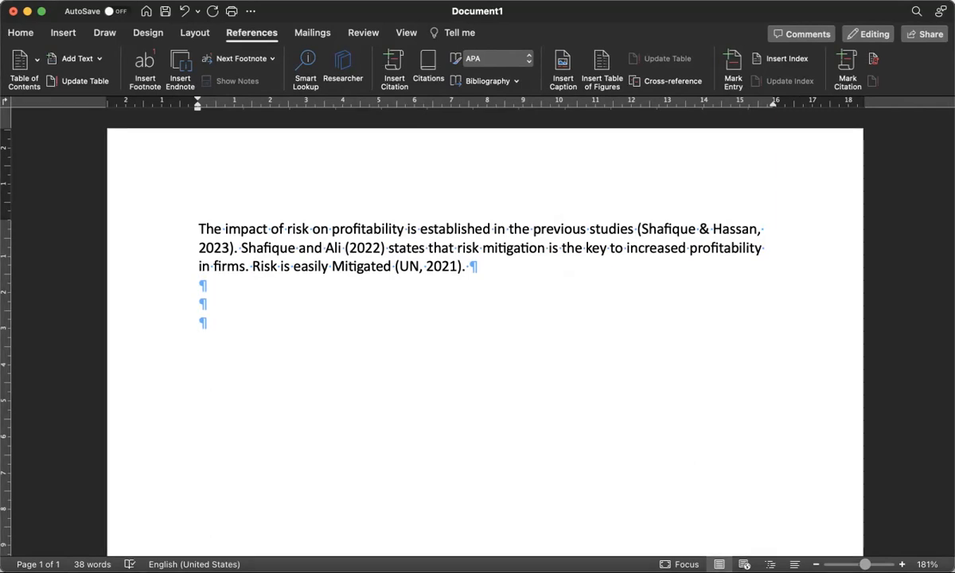
pyautogui.click(248, 320)
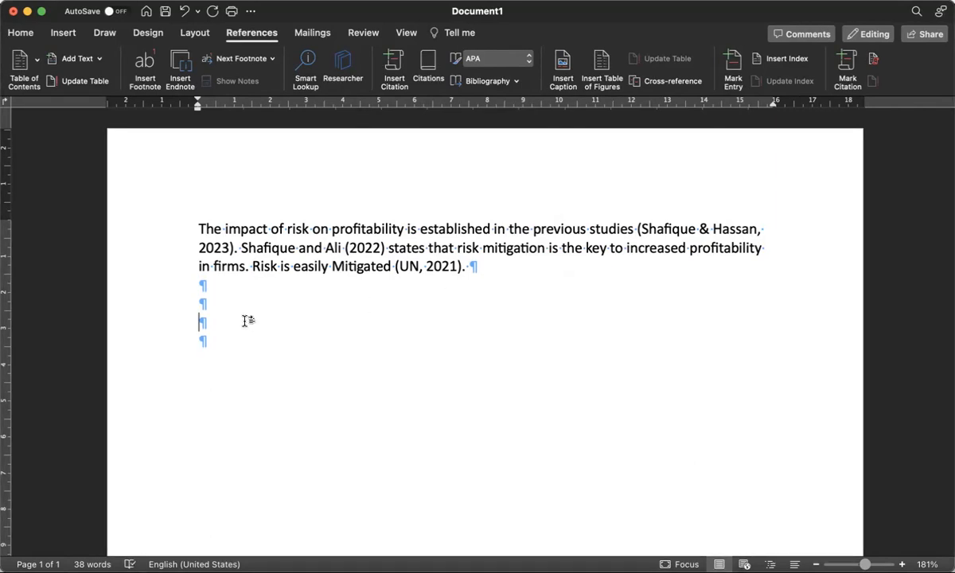
pyautogui.click(510, 81)
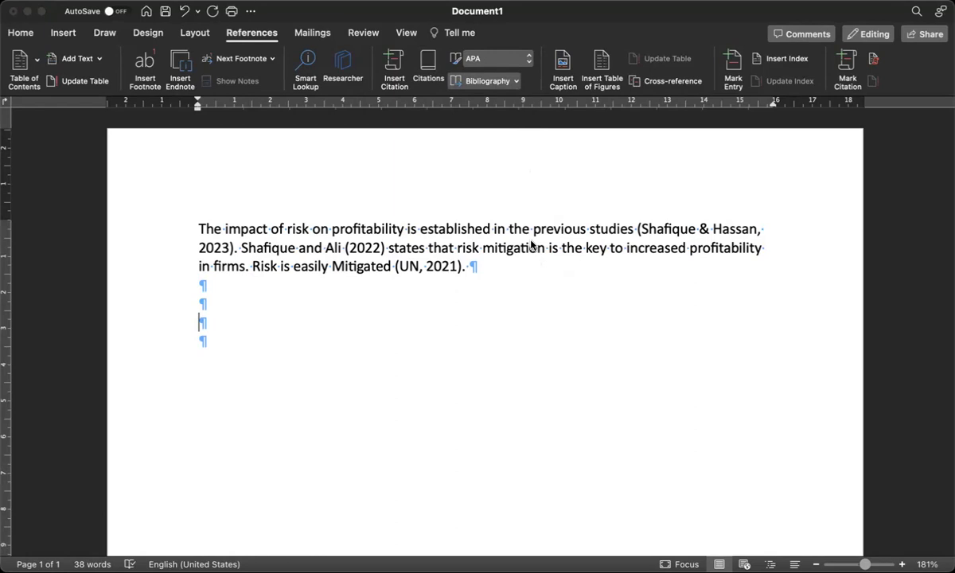
pyautogui.click(518, 165)
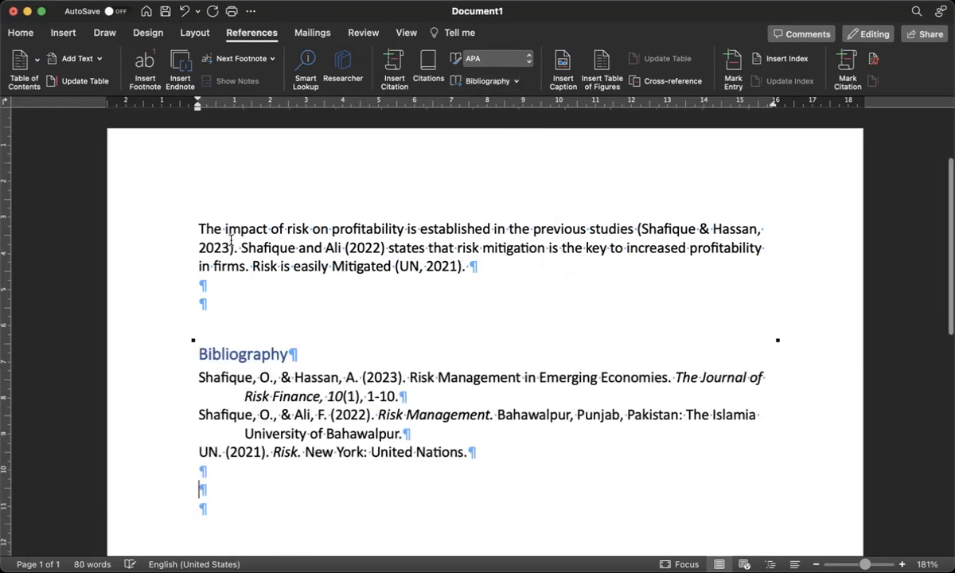
pyautogui.scroll(-3, 235, 303)
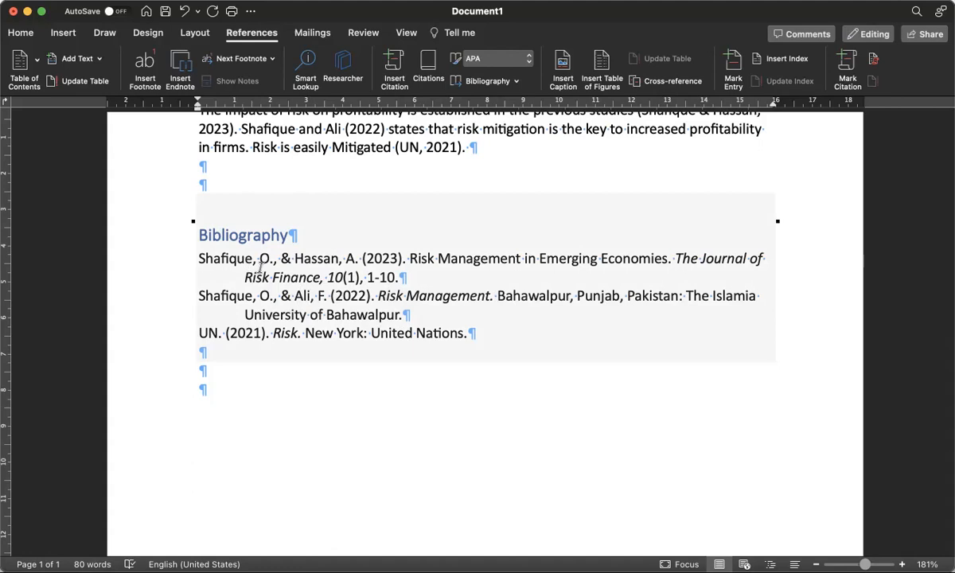
pyautogui.click(394, 398)
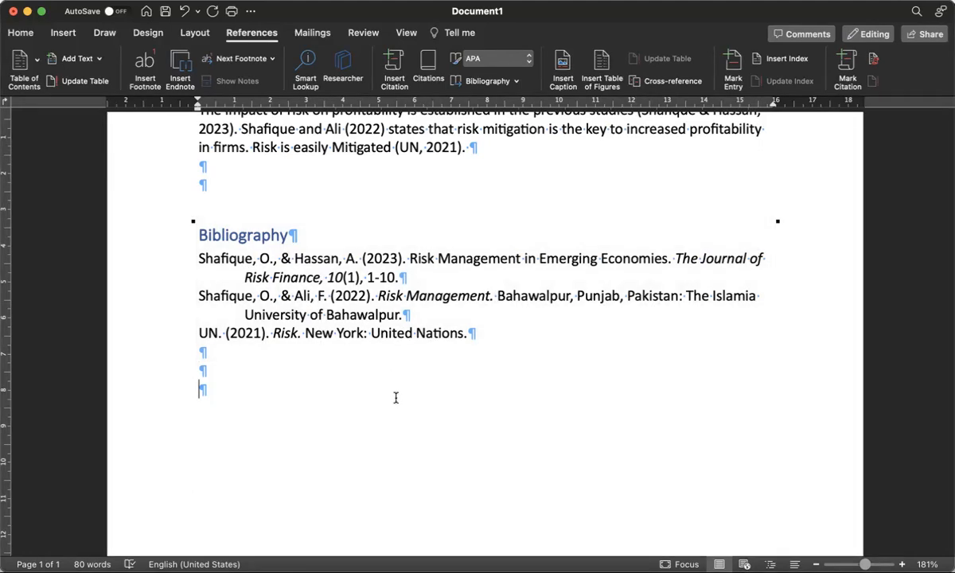
pyautogui.click(352, 377)
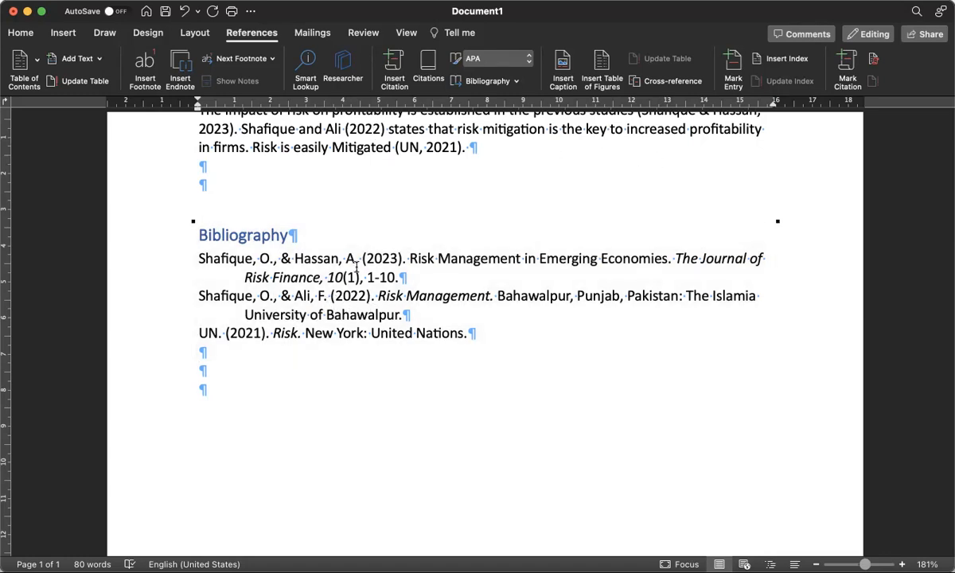
# Update citations and bibliography so the first citation shows 'Risk Management in Emerging Economies'
pyautogui.rightClick(301, 205)
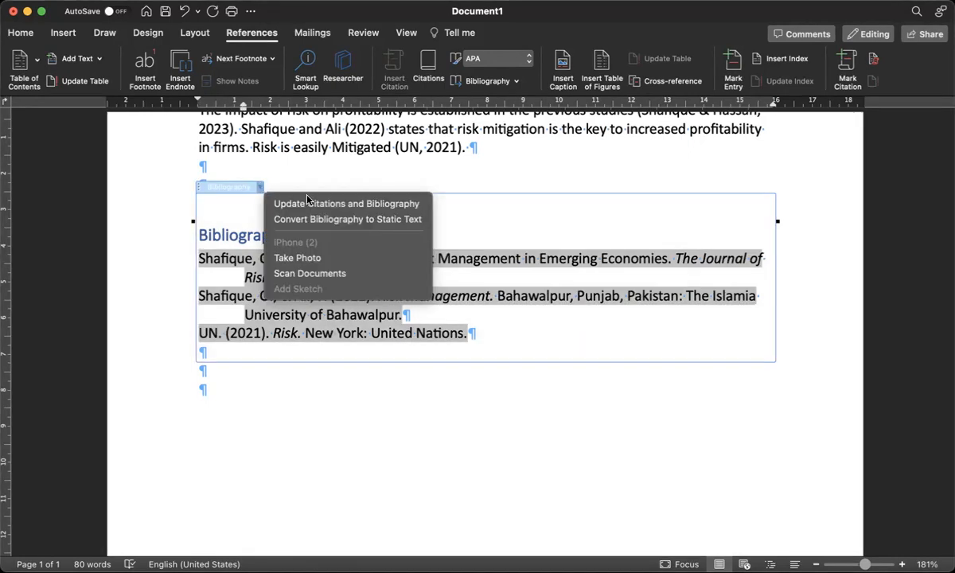
pyautogui.click(403, 204)
pyautogui.click(483, 395)
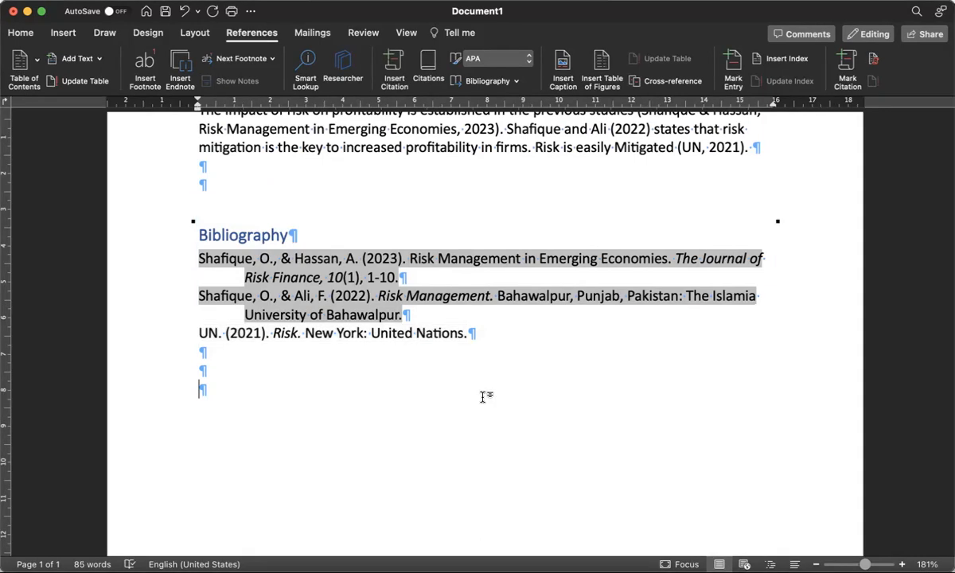
pyautogui.scroll(3, 483, 395)
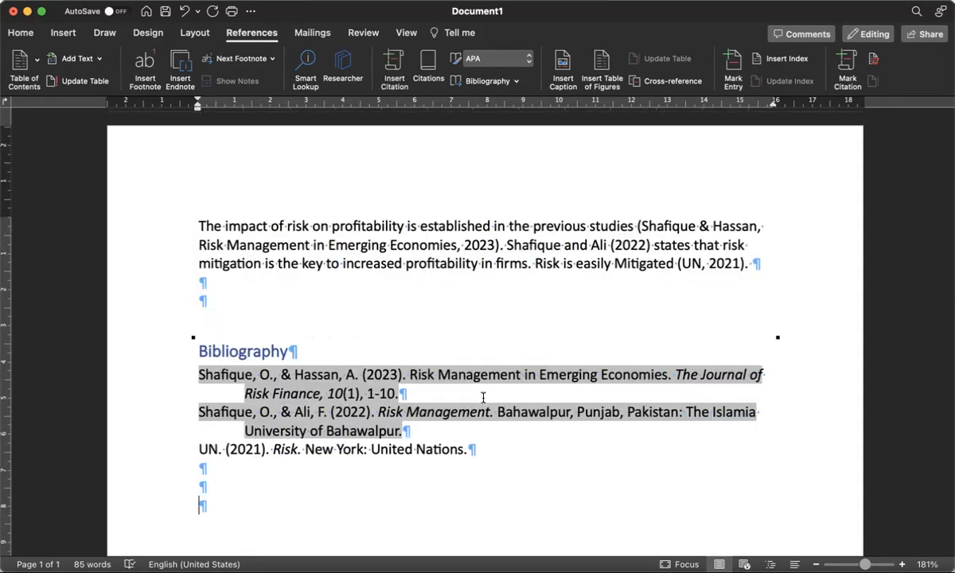
pyautogui.click(333, 311)
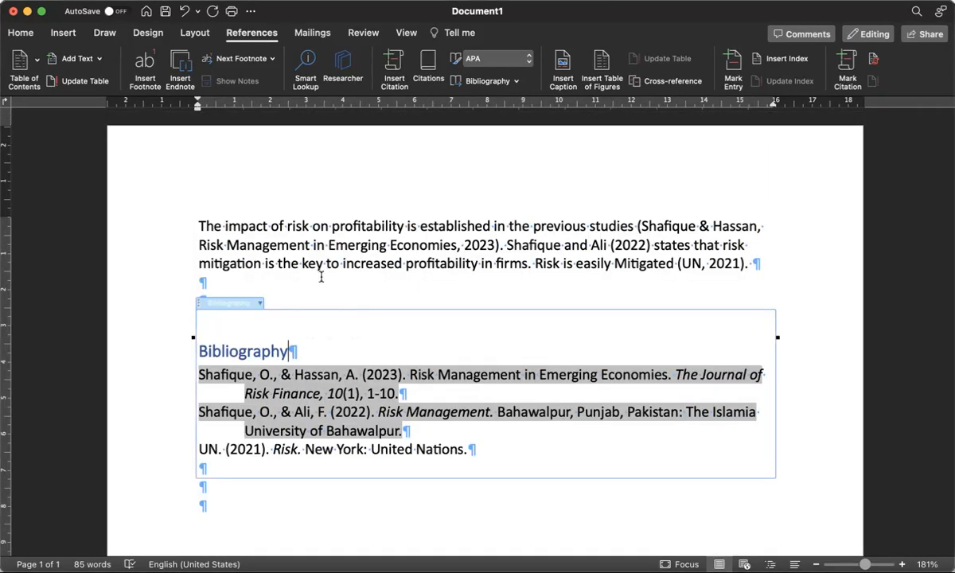
pyautogui.click(324, 281)
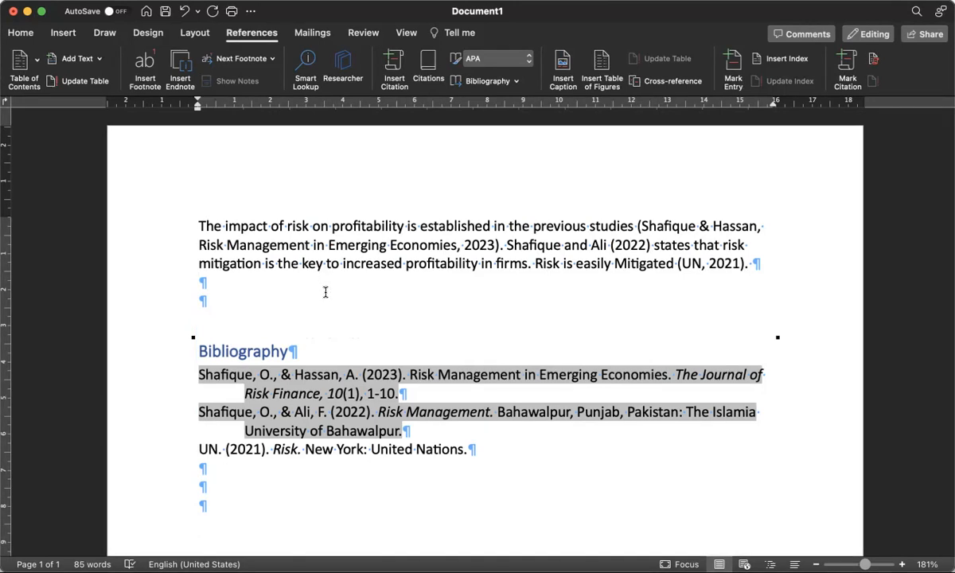
pyautogui.click(268, 38)
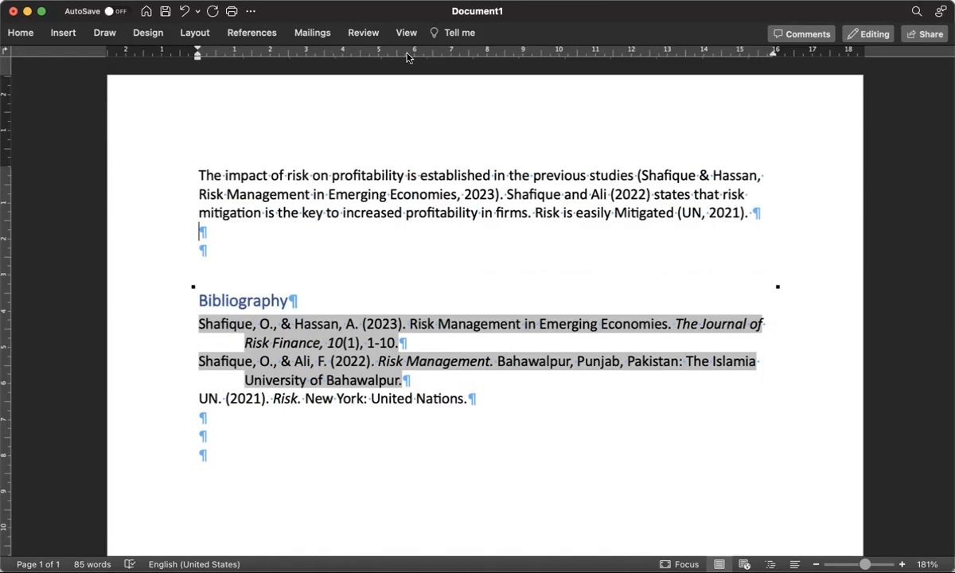
pyautogui.click(226, 37)
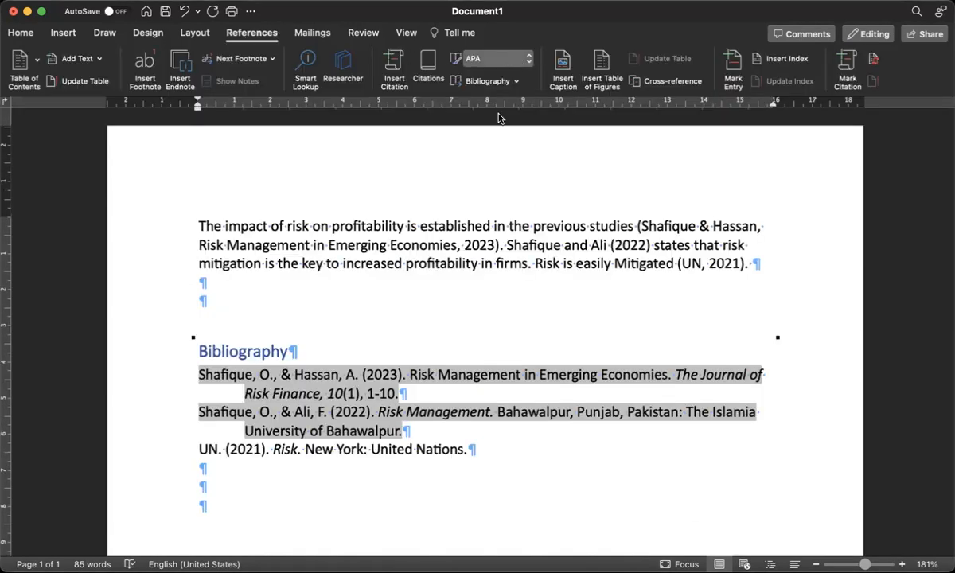
pyautogui.click(400, 356)
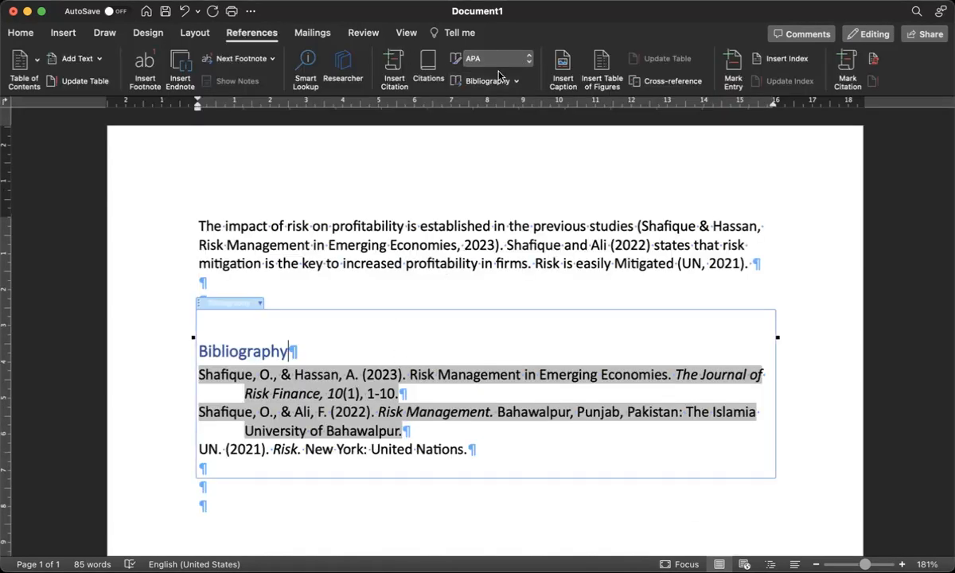
pyautogui.click(497, 55)
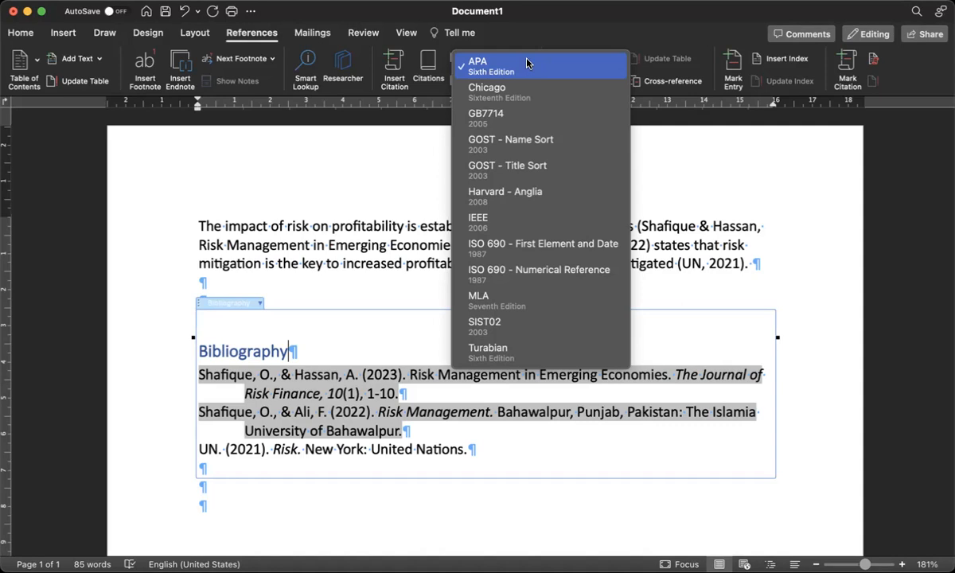
pyautogui.click(498, 94)
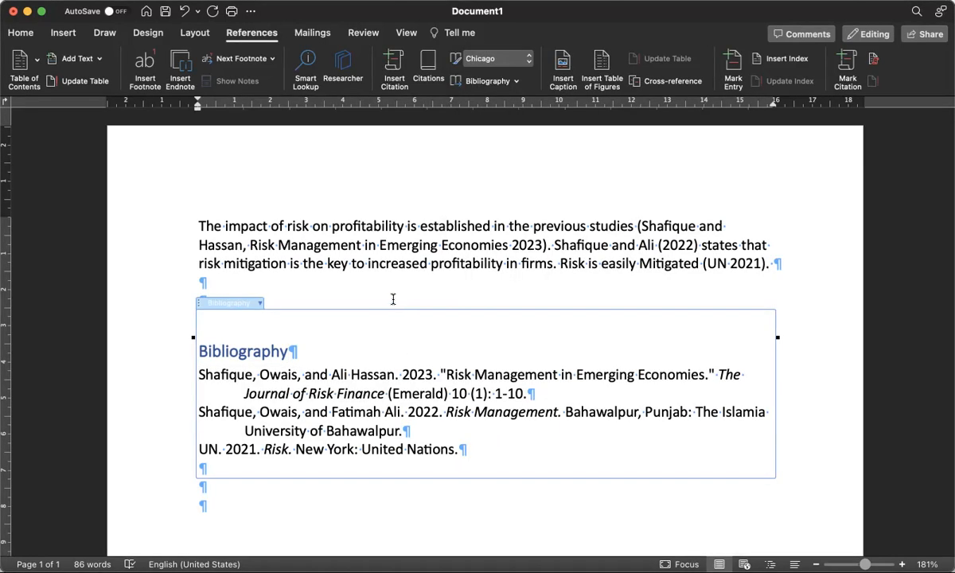
pyautogui.click(516, 64)
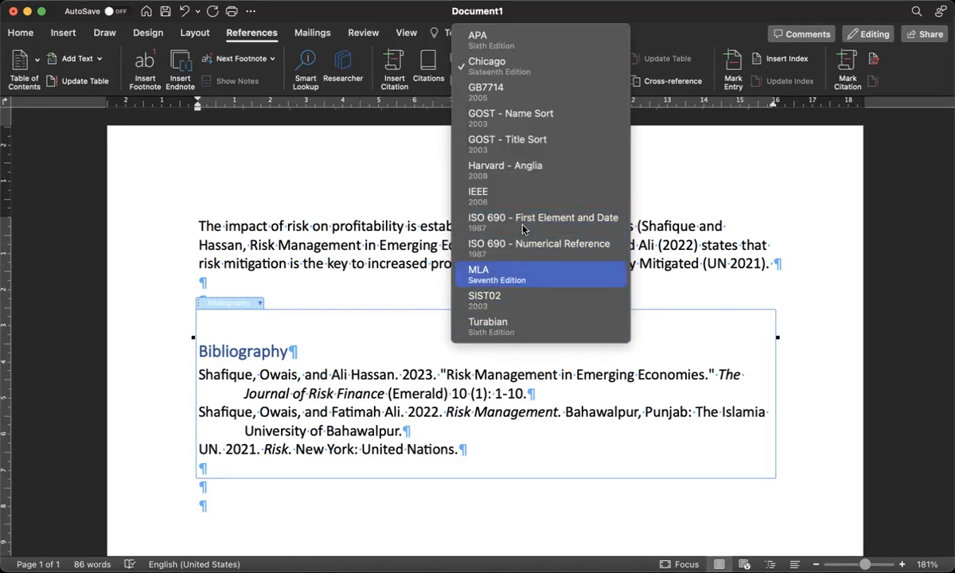
pyautogui.click(530, 172)
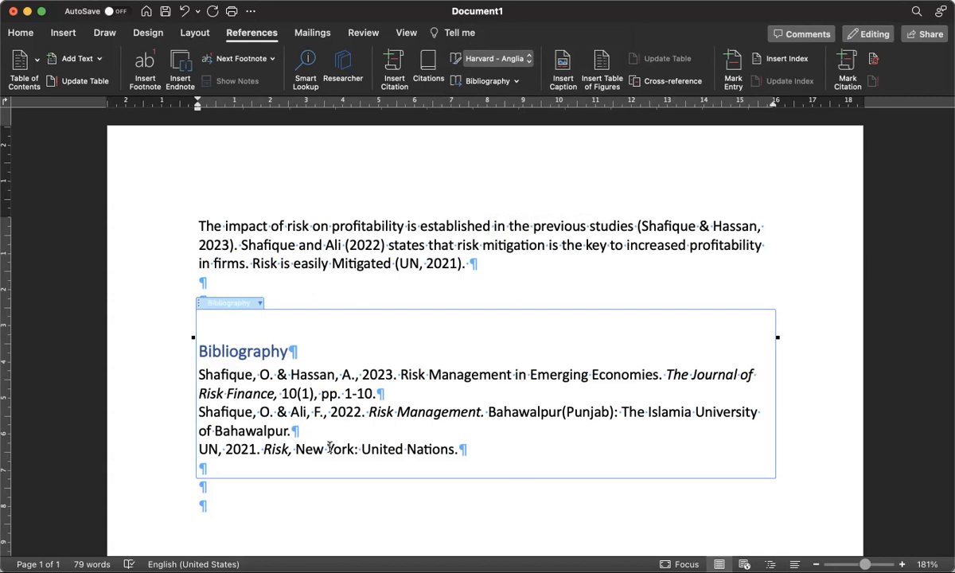
pyautogui.click(521, 58)
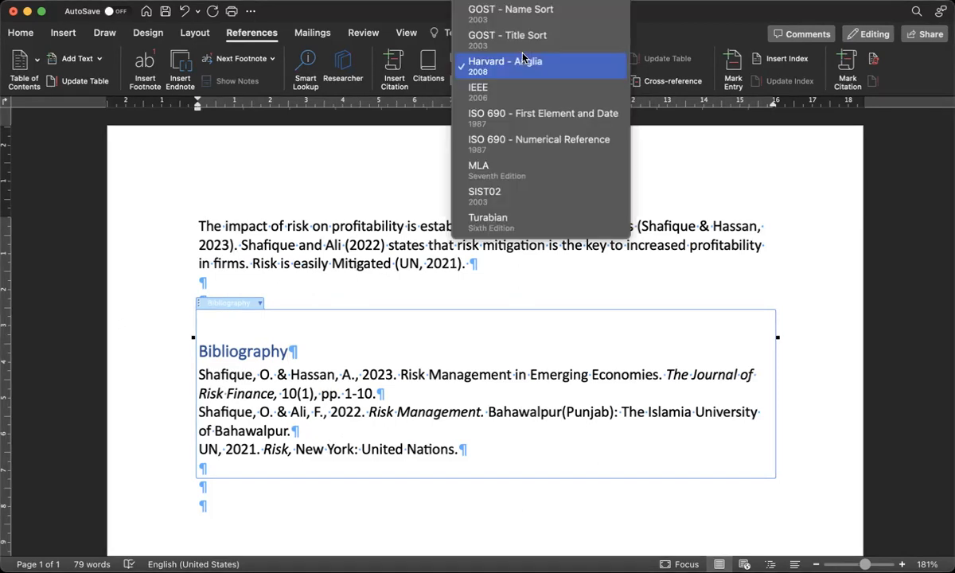
pyautogui.scroll(2, 512, 34)
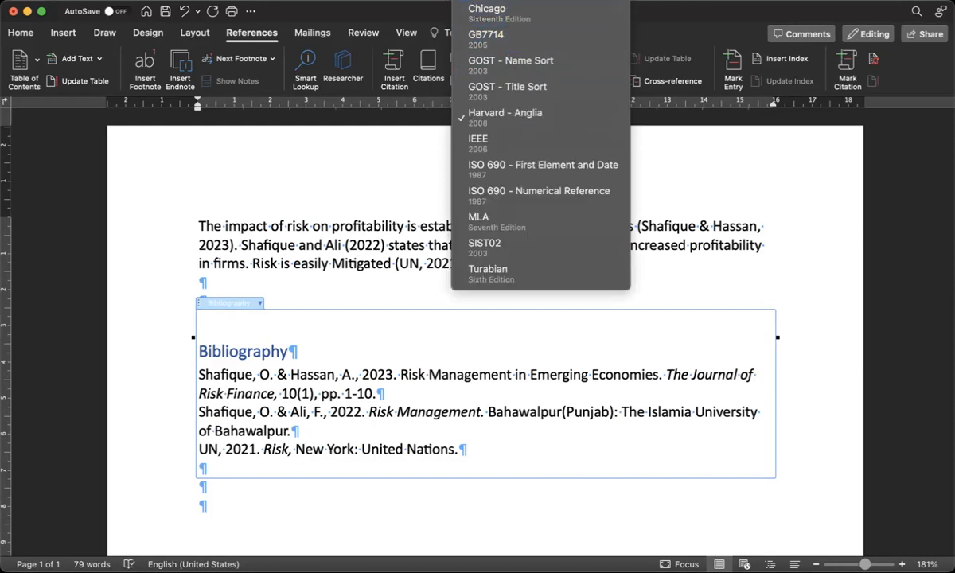
pyautogui.click(512, 3)
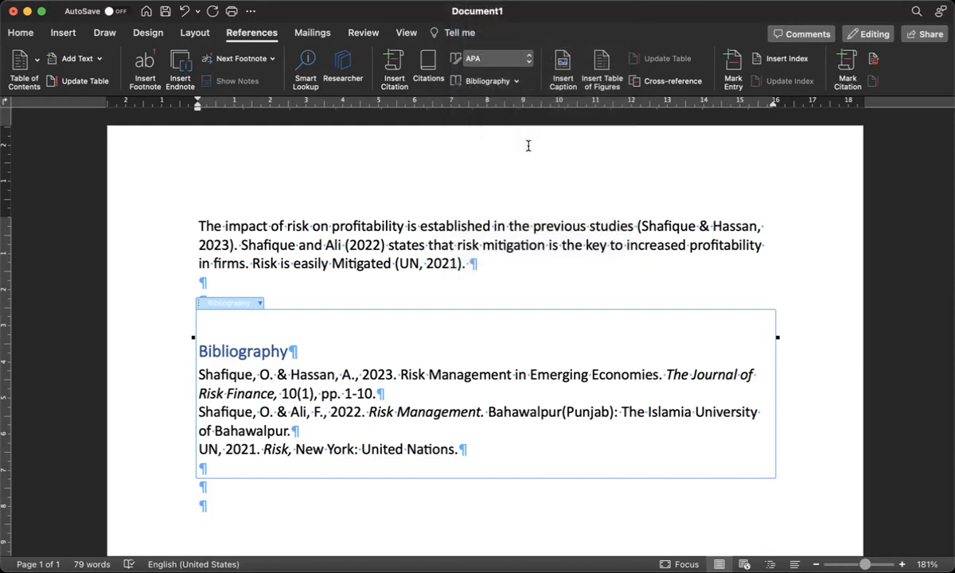
pyautogui.click(333, 284)
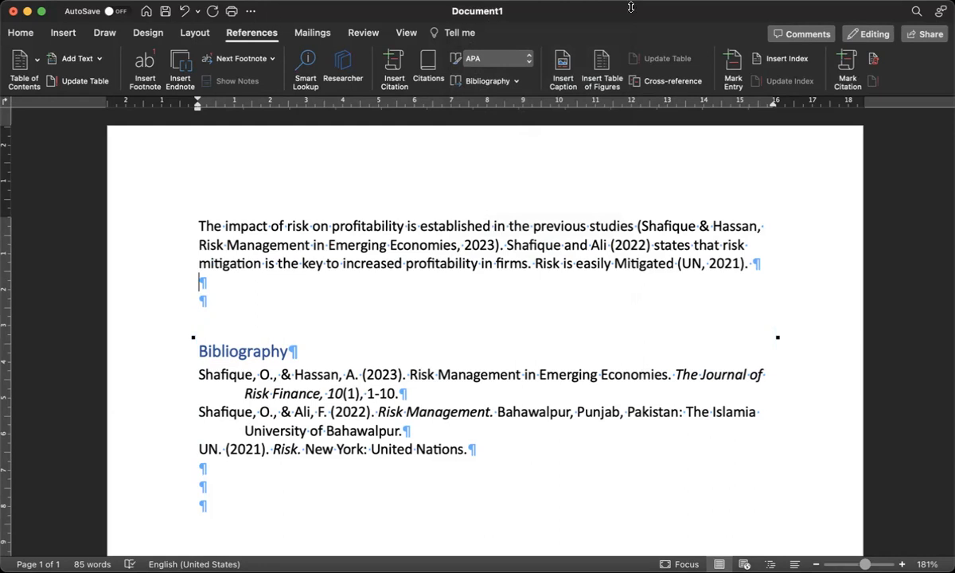